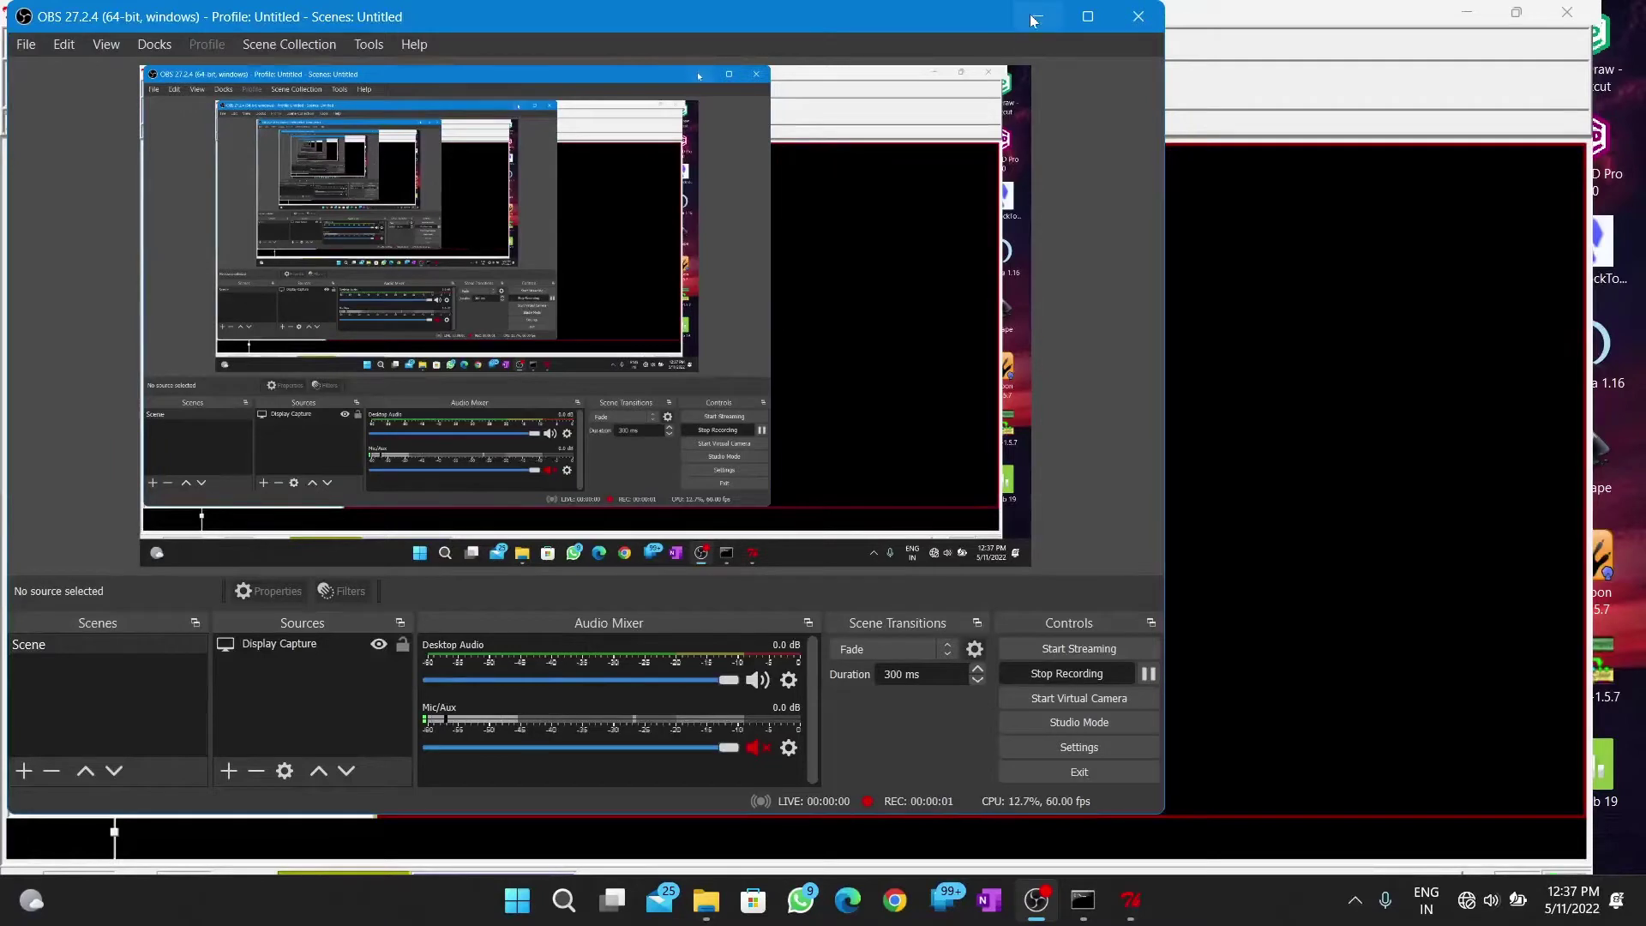
Minimise OBS Studio and bring the empty AutoDockTools workspace into focus
click(1032, 15)
click(723, 349)
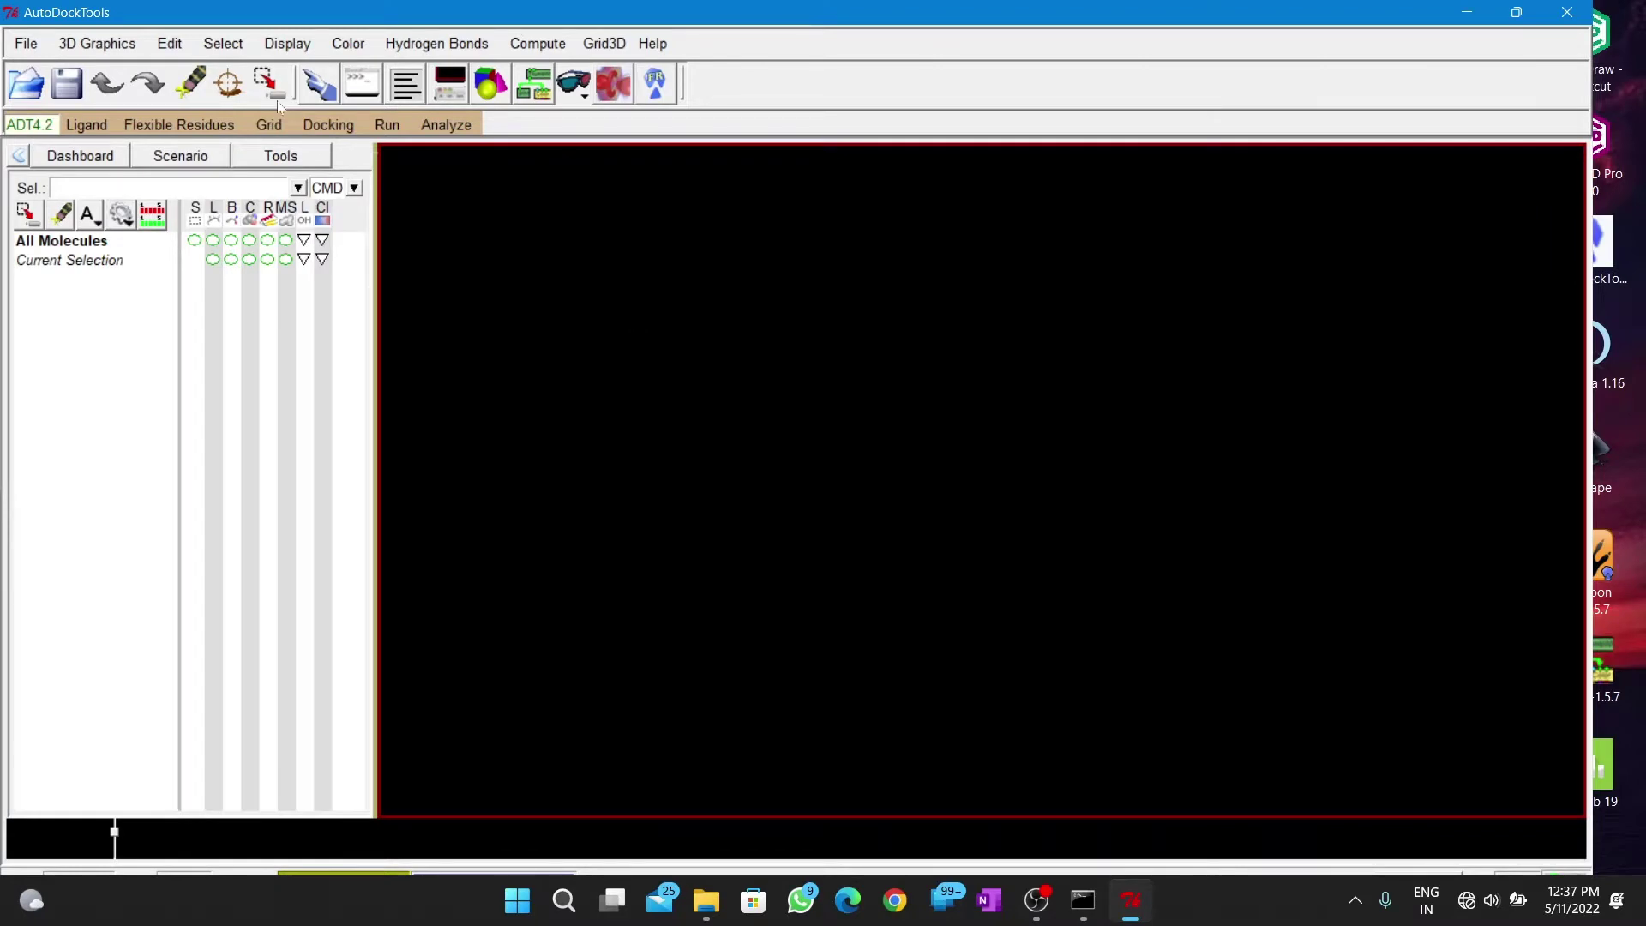
Open output.pdbqt as a Vina result, accept load options and warning, and orbit the pose
click(445, 126)
mouse_move(468, 171)
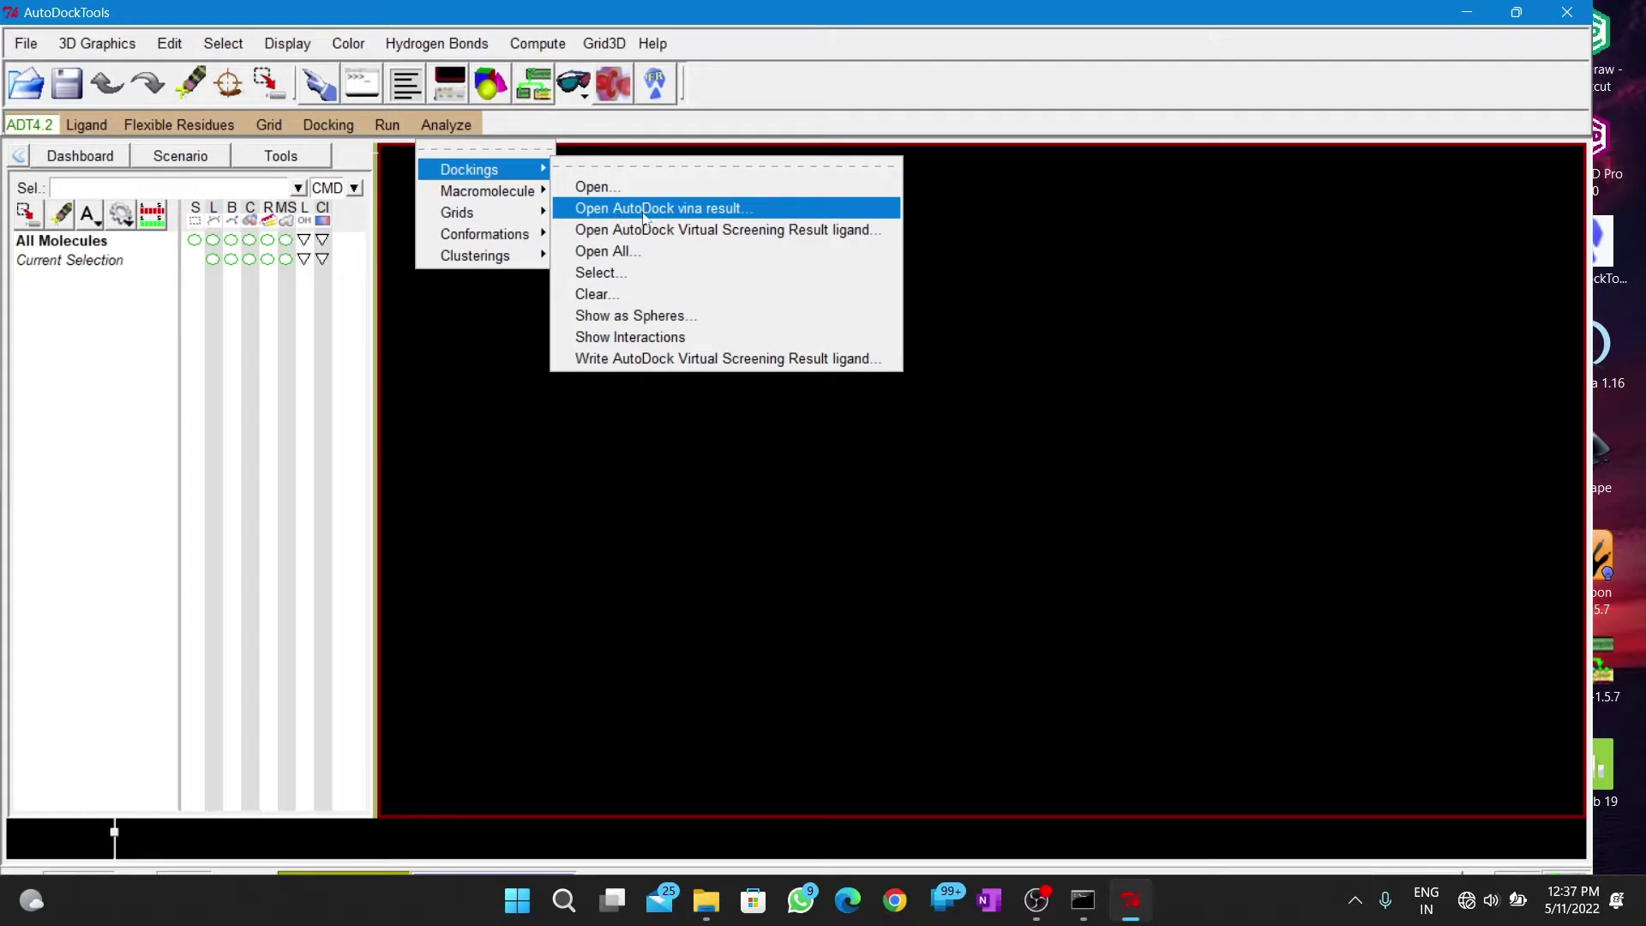
click(666, 209)
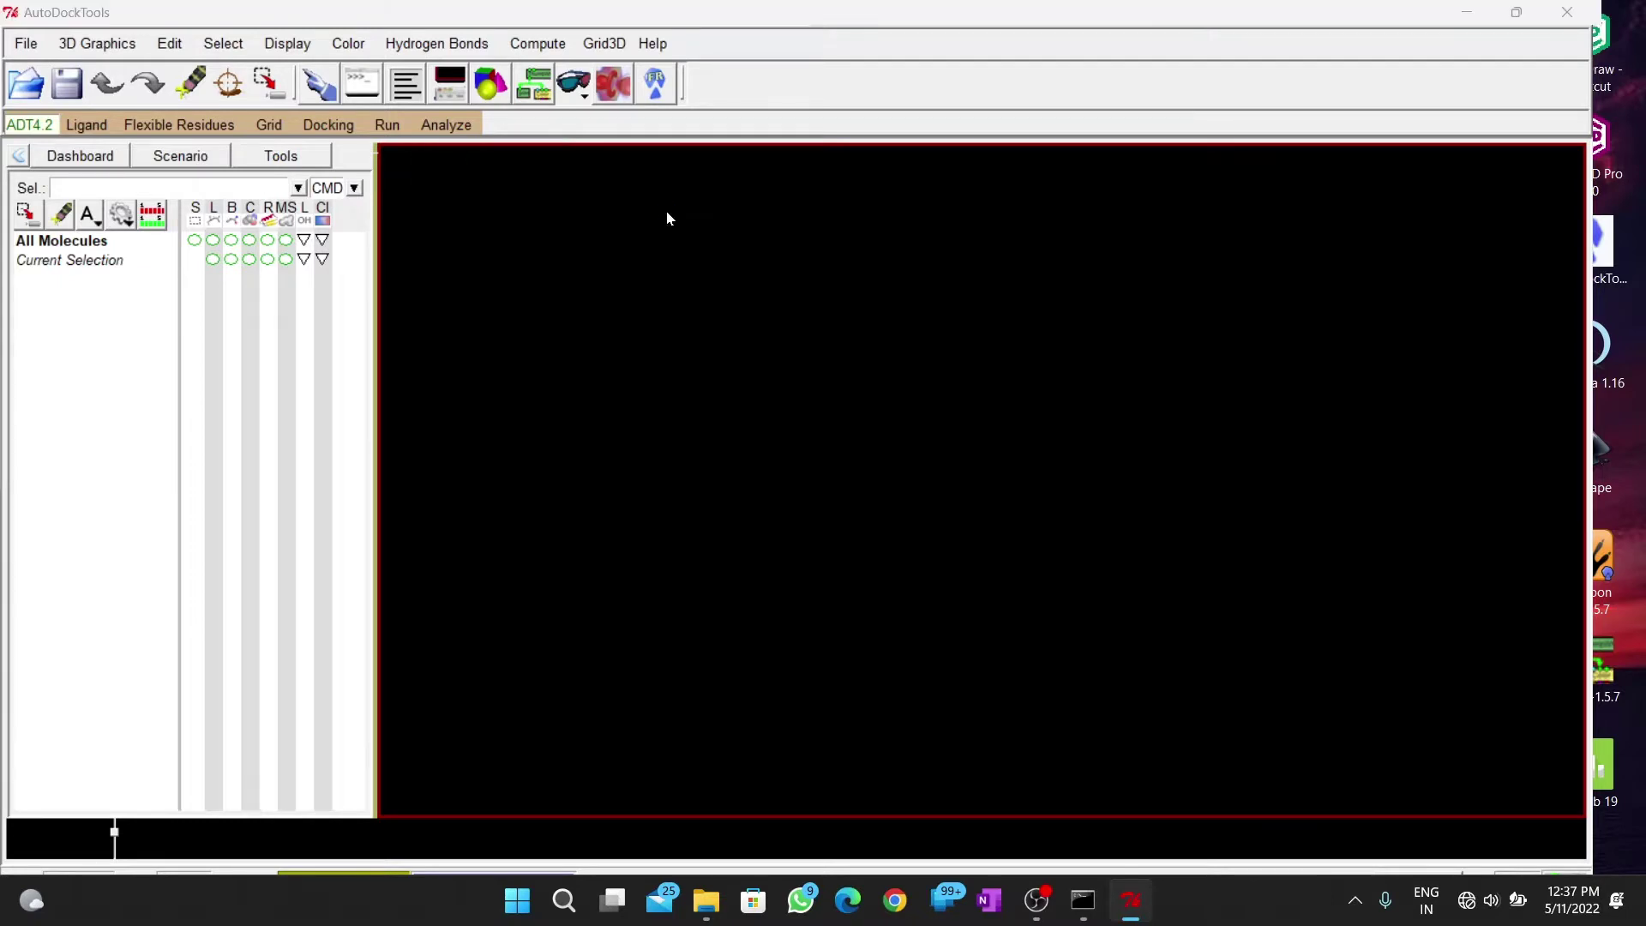
click(203, 195)
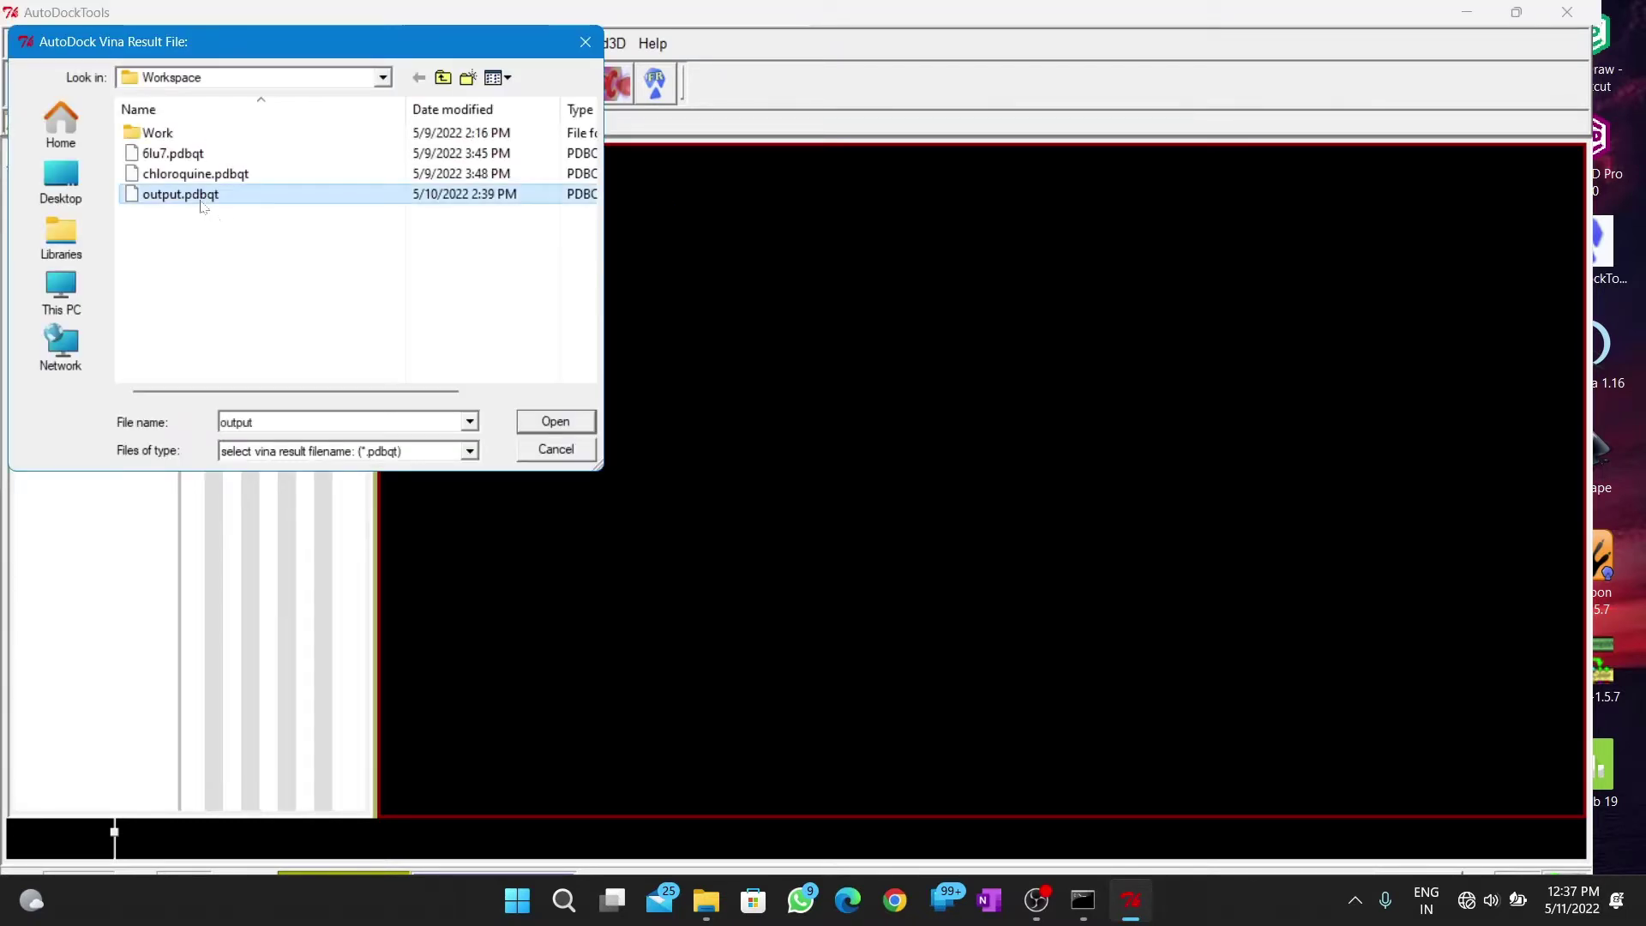
double_click(180, 195)
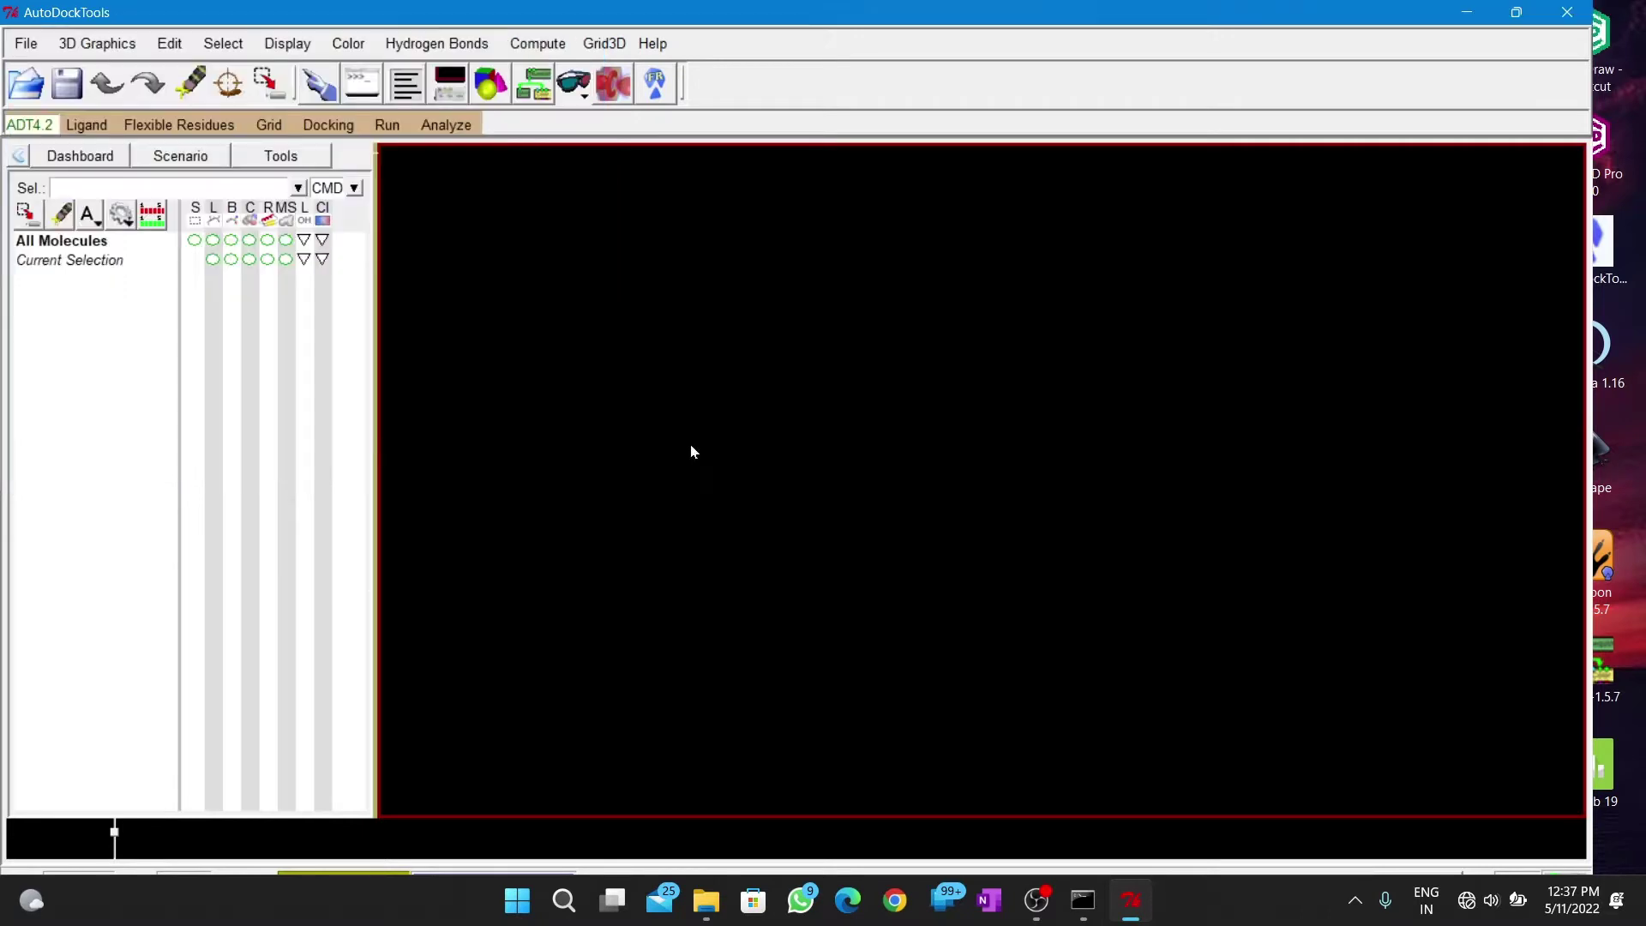
click(759, 376)
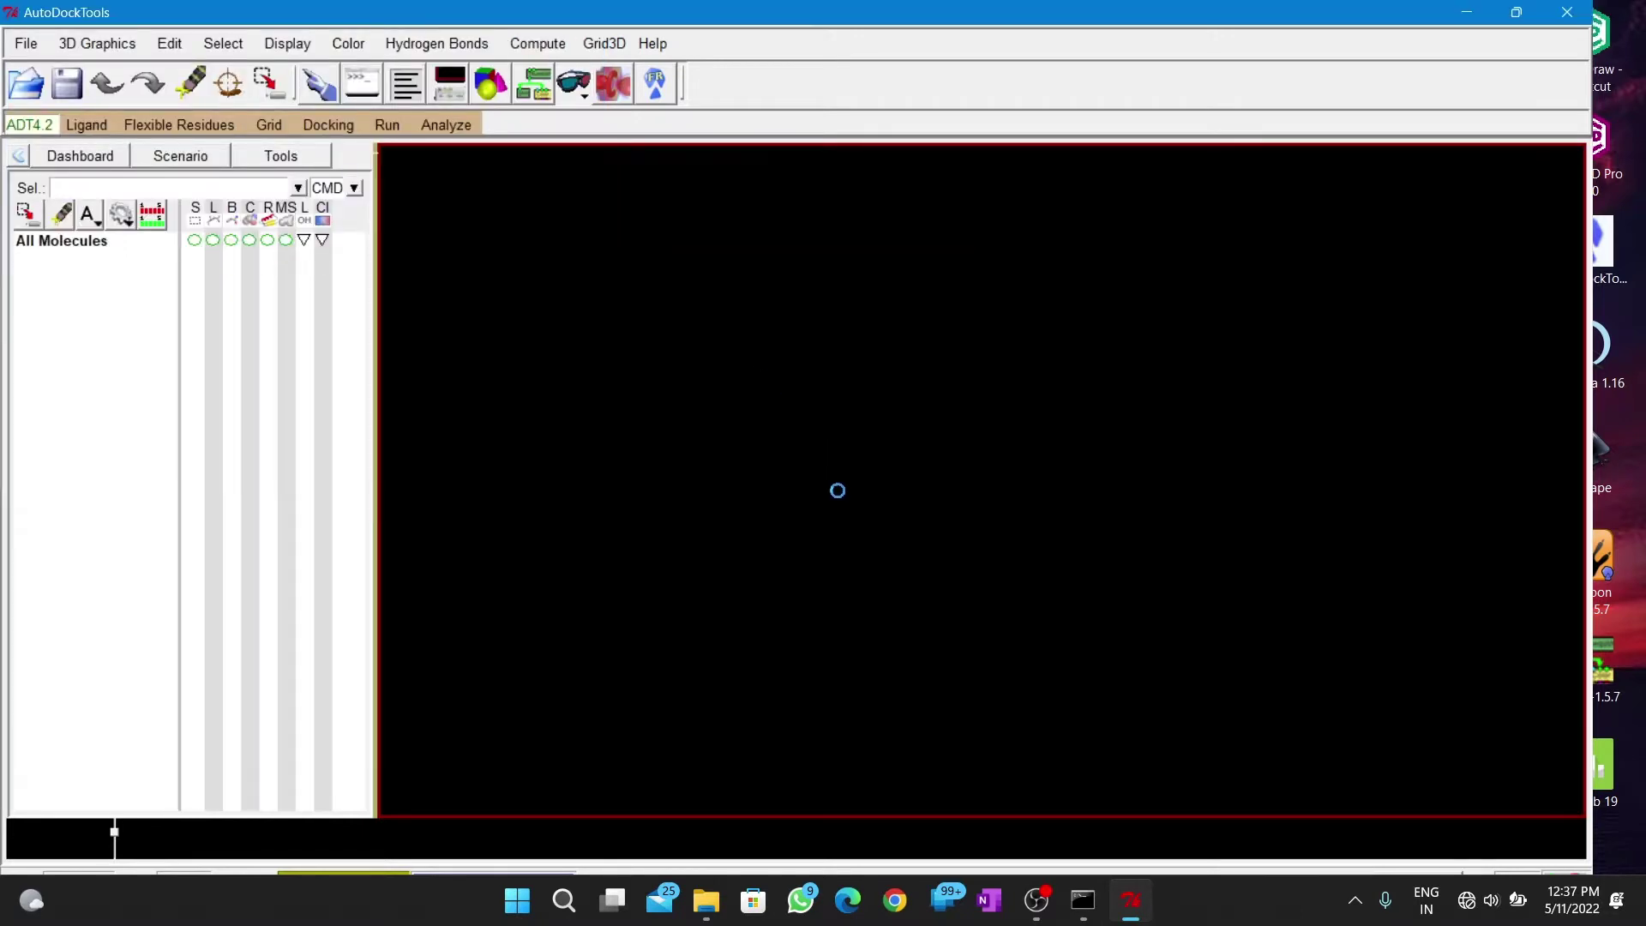
click(935, 520)
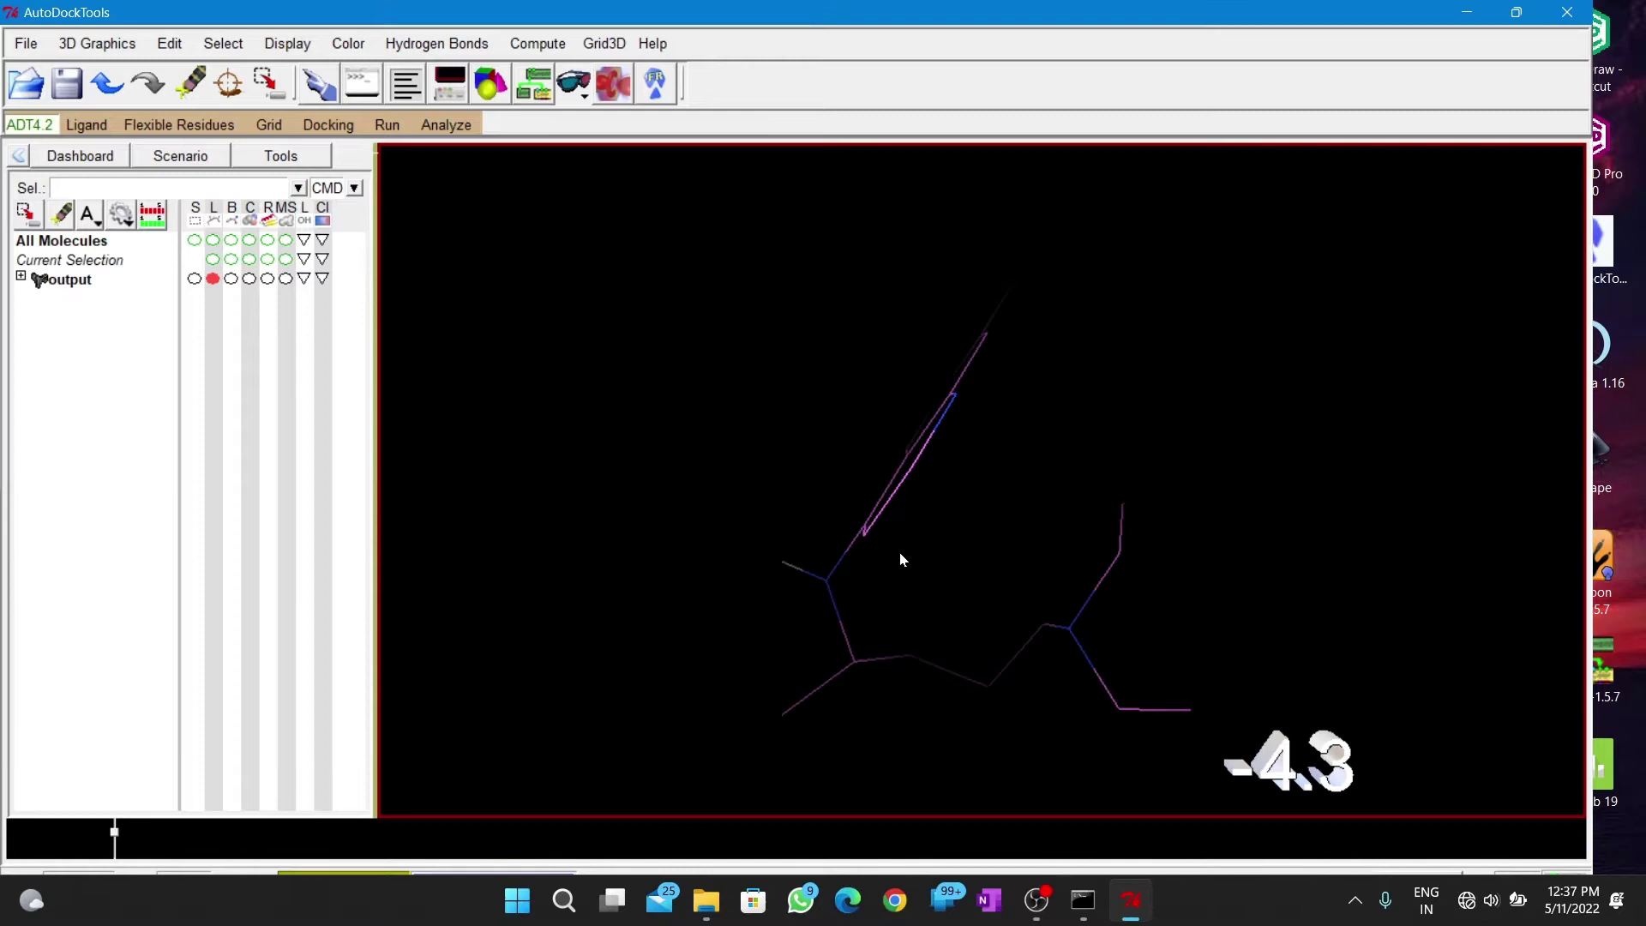
mouse_move(899, 551)
middle_down()
mouse_move(1065, 558)
mouse_move(913, 551)
mouse_move(981, 568)
mouse_move(878, 541)
mouse_move(760, 460)
mouse_move(961, 503)
middle_up()
Load 6lu7.pdbqt as the receptor and rotate the protein toward the ligand site
click(446, 125)
mouse_move(487, 191)
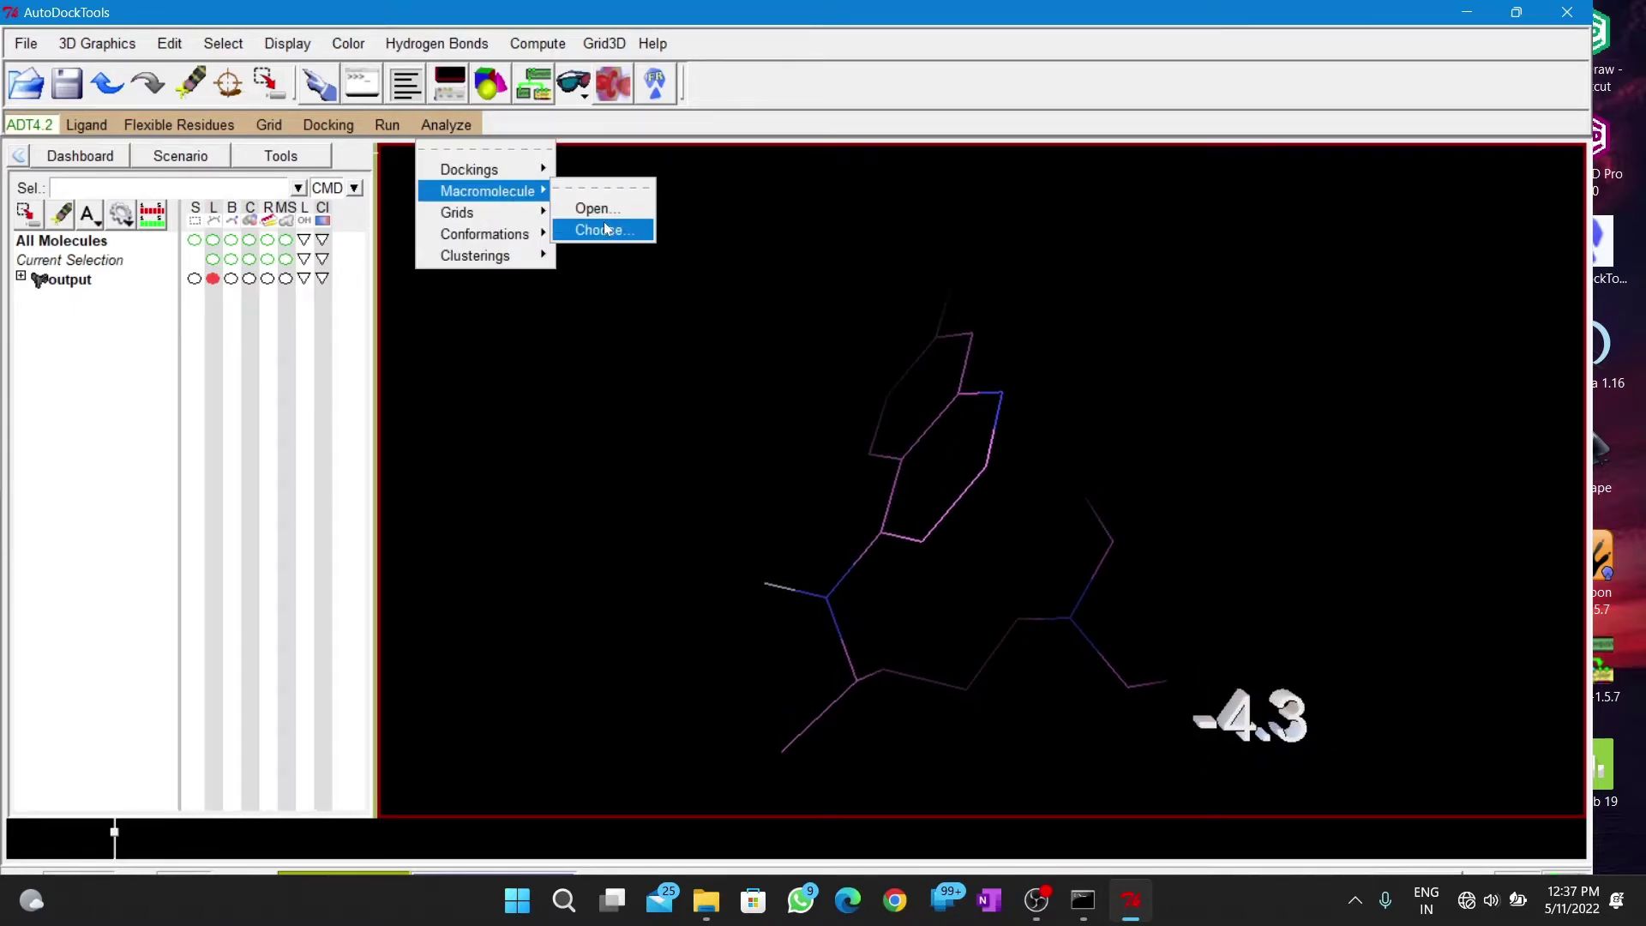
click(603, 223)
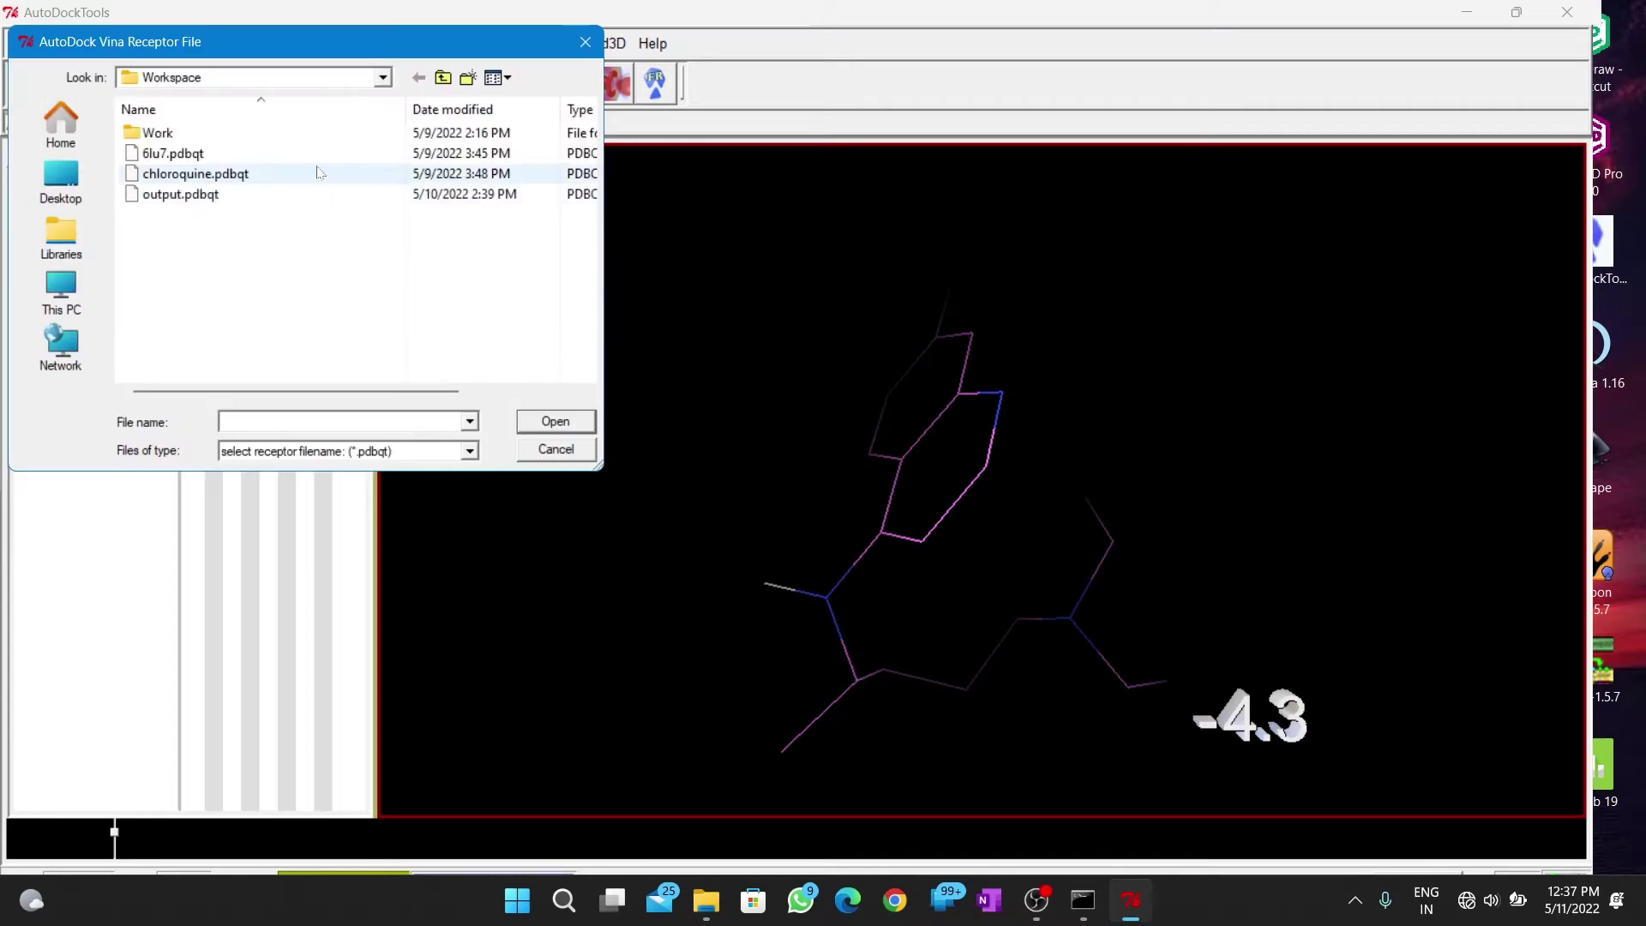
click(294, 158)
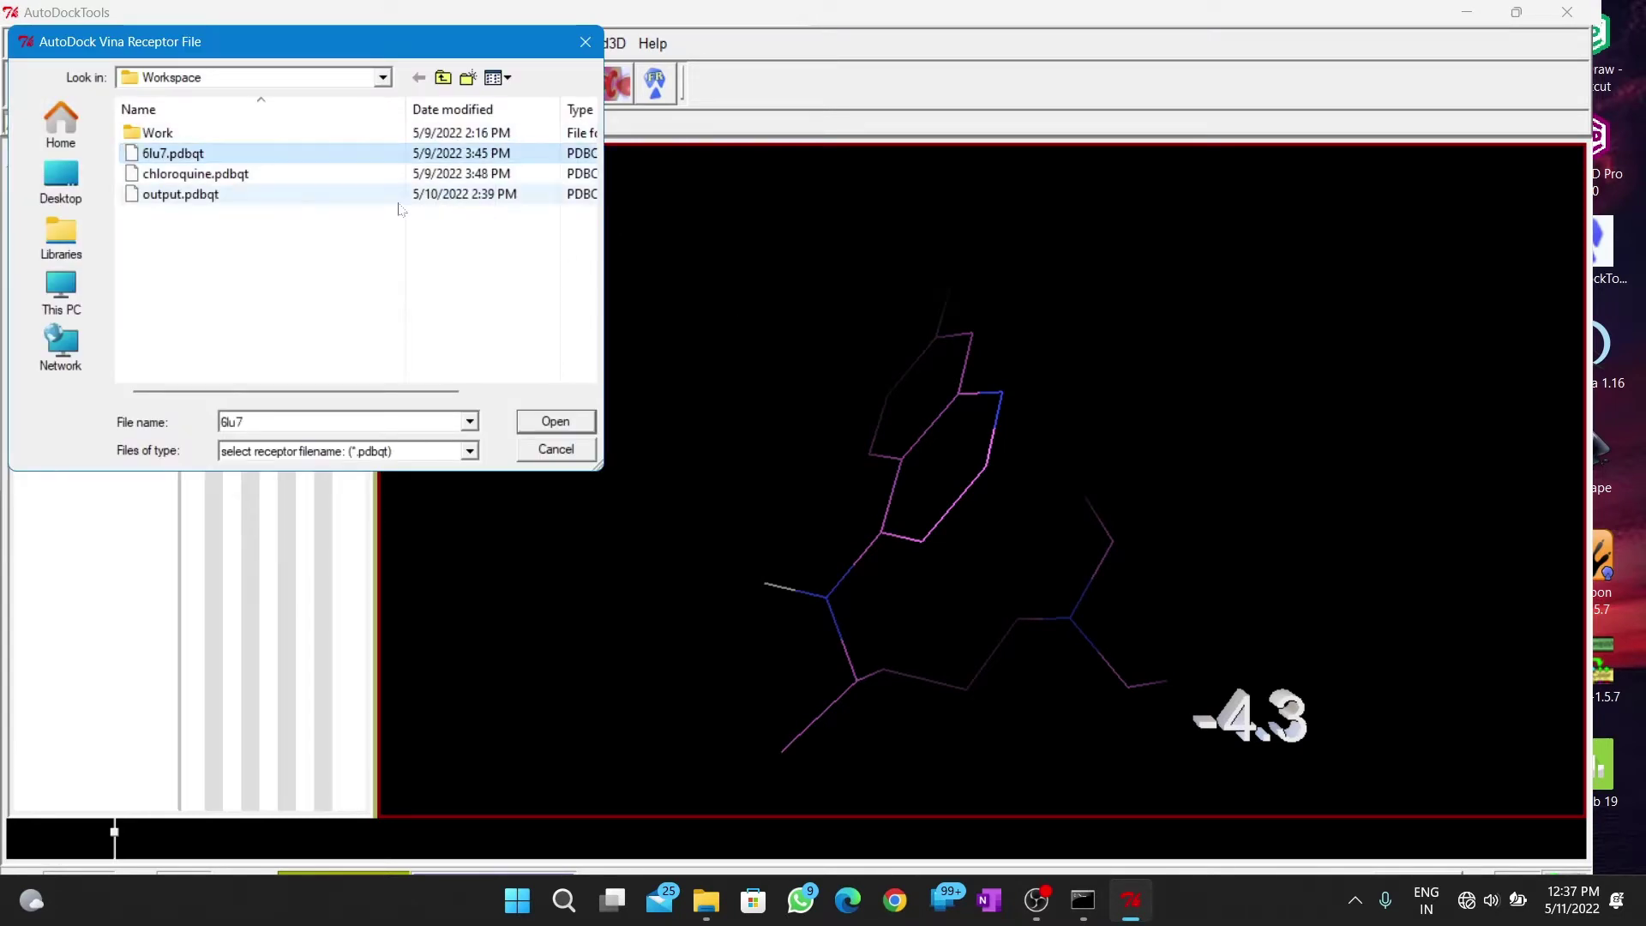
click(556, 421)
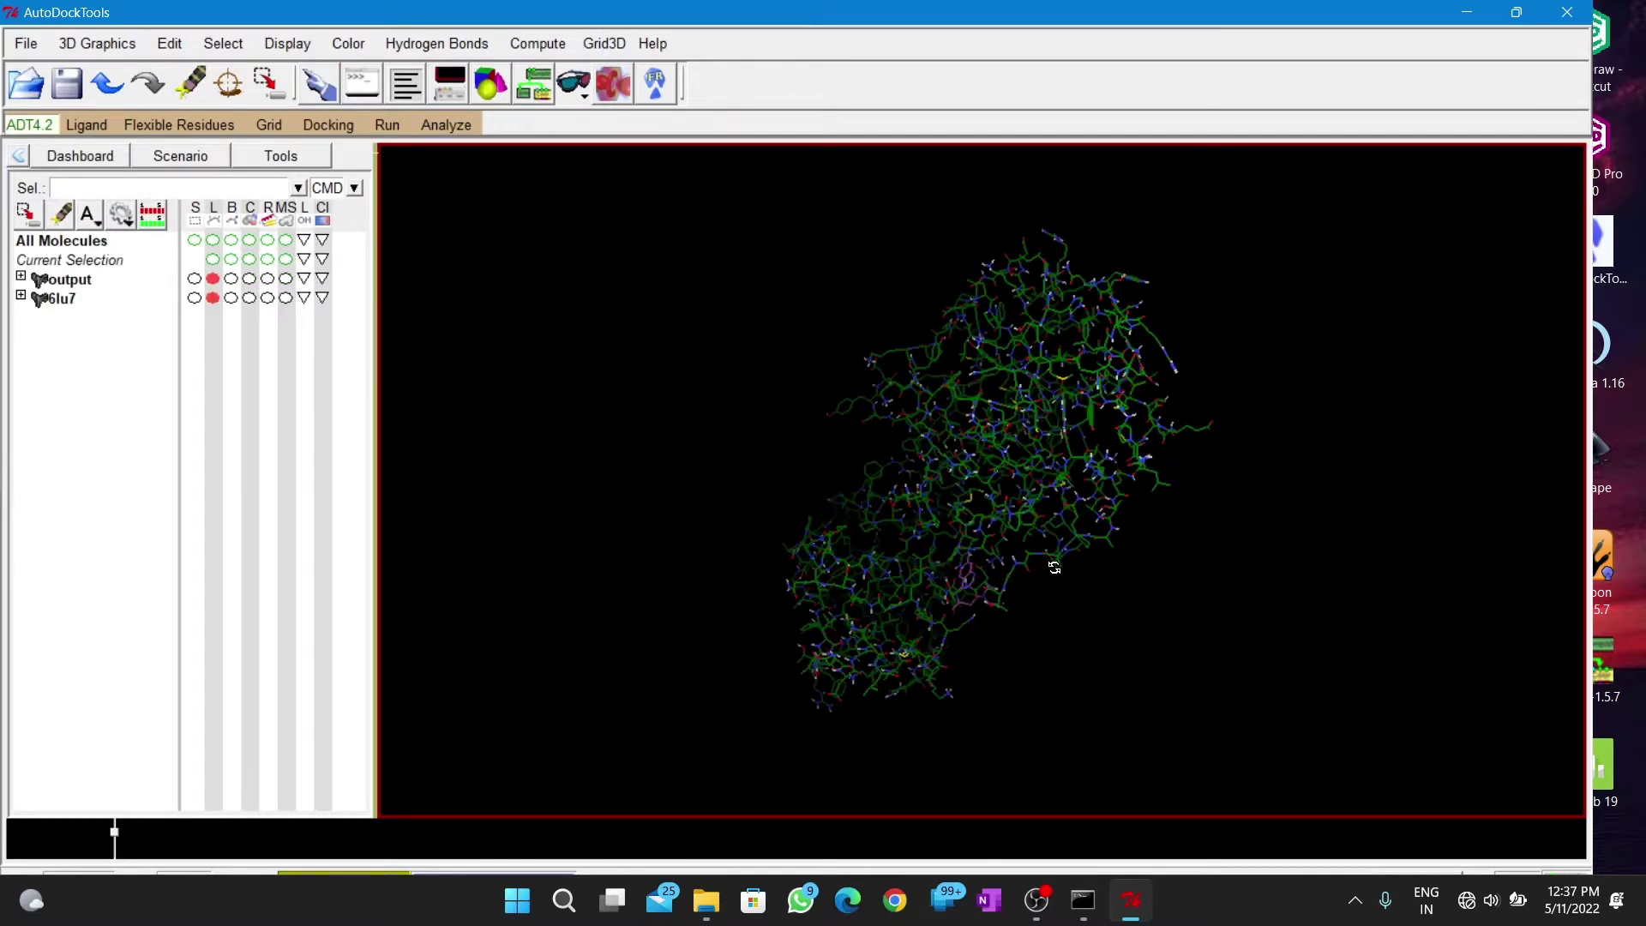
drag(895, 567, 981, 486)
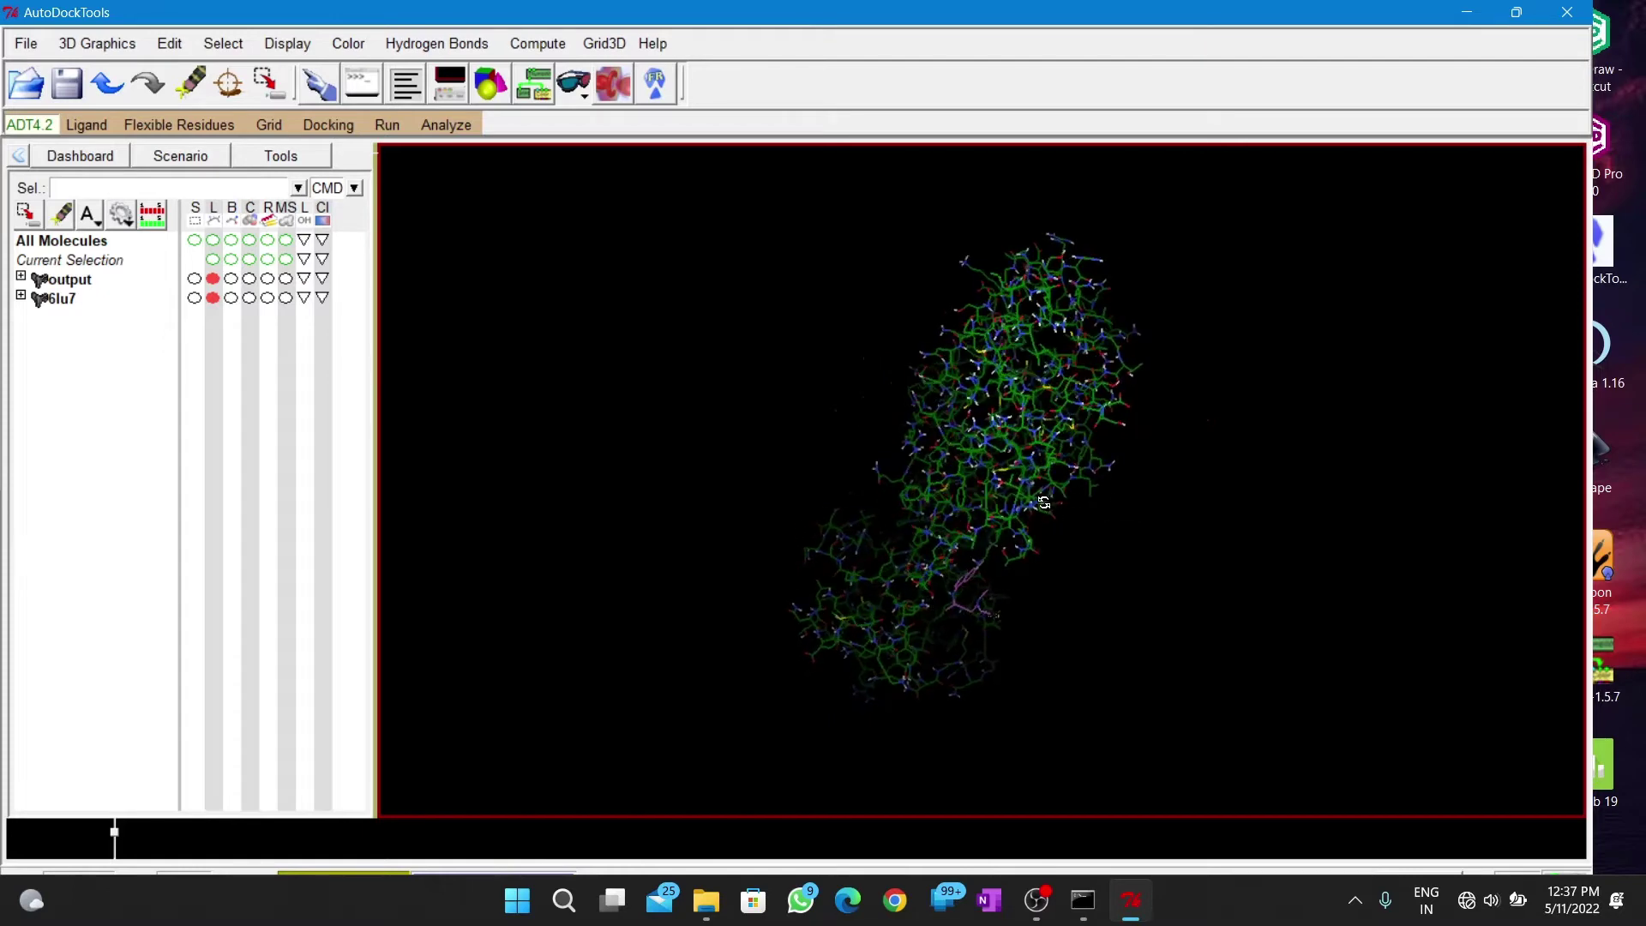
scroll(1011, 601, up, 3)
scroll(1012, 601, up, 2)
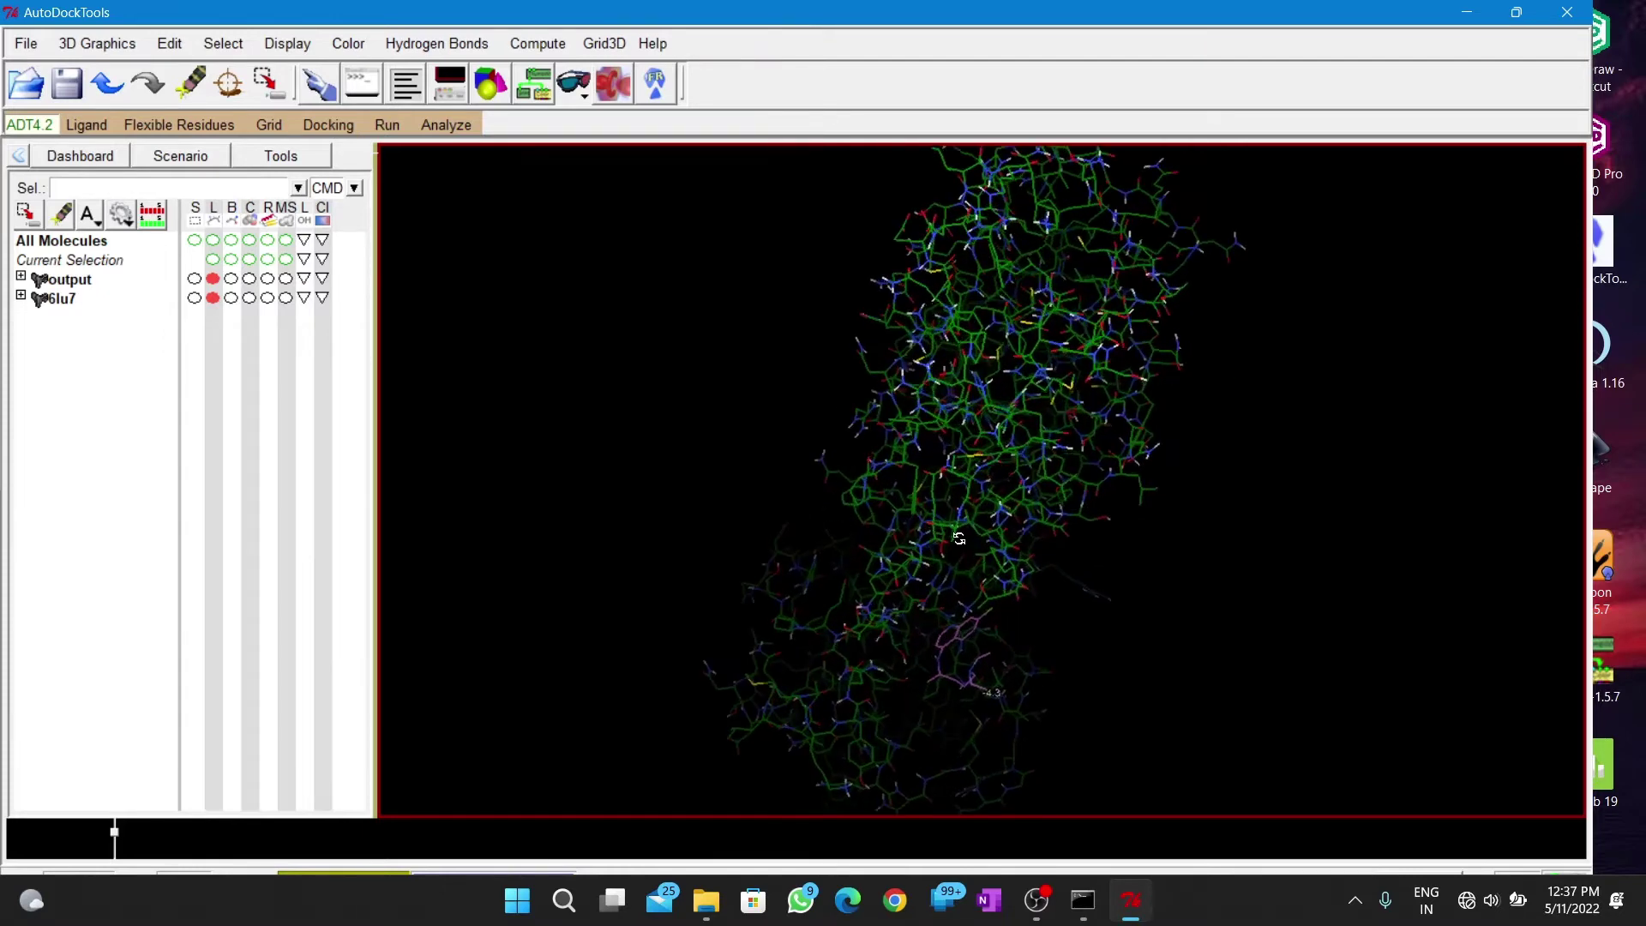
mouse_move(900, 412)
mouse_down()
mouse_move(666, 380)
mouse_move(977, 348)
mouse_move(1245, 511)
mouse_move(823, 488)
mouse_move(1132, 539)
mouse_move(1212, 456)
mouse_move(1312, 463)
mouse_up()
scroll(1131, 539, up, 2)
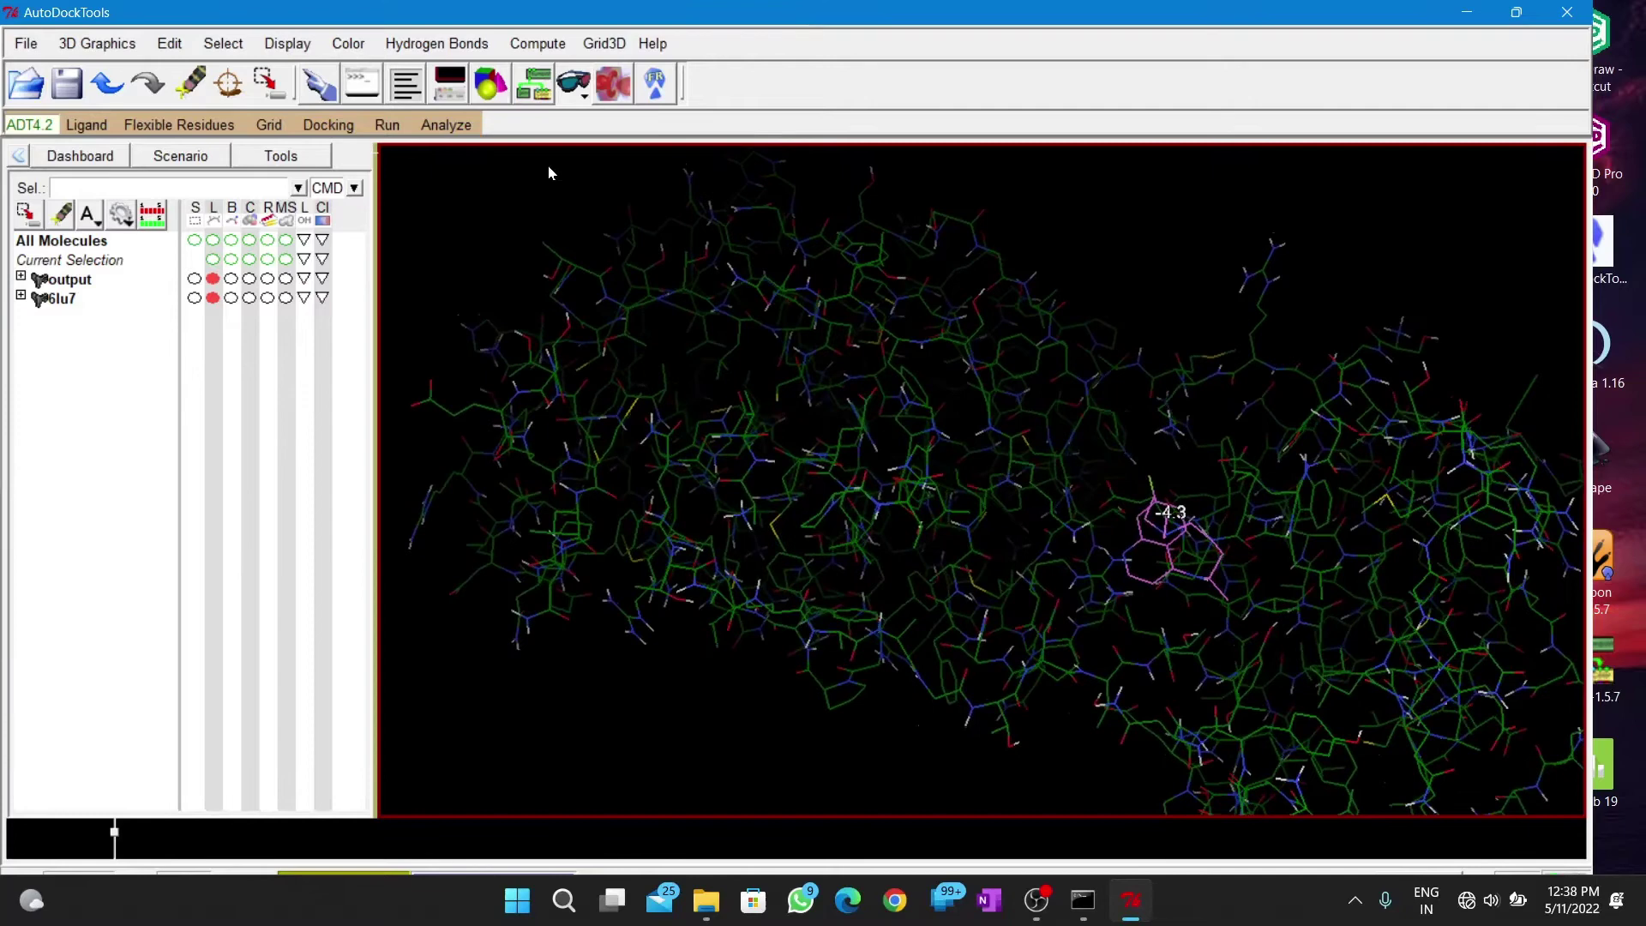
Start playing the docked conformations ranked by energy, dismissing the browsing note
click(446, 124)
mouse_move(484, 234)
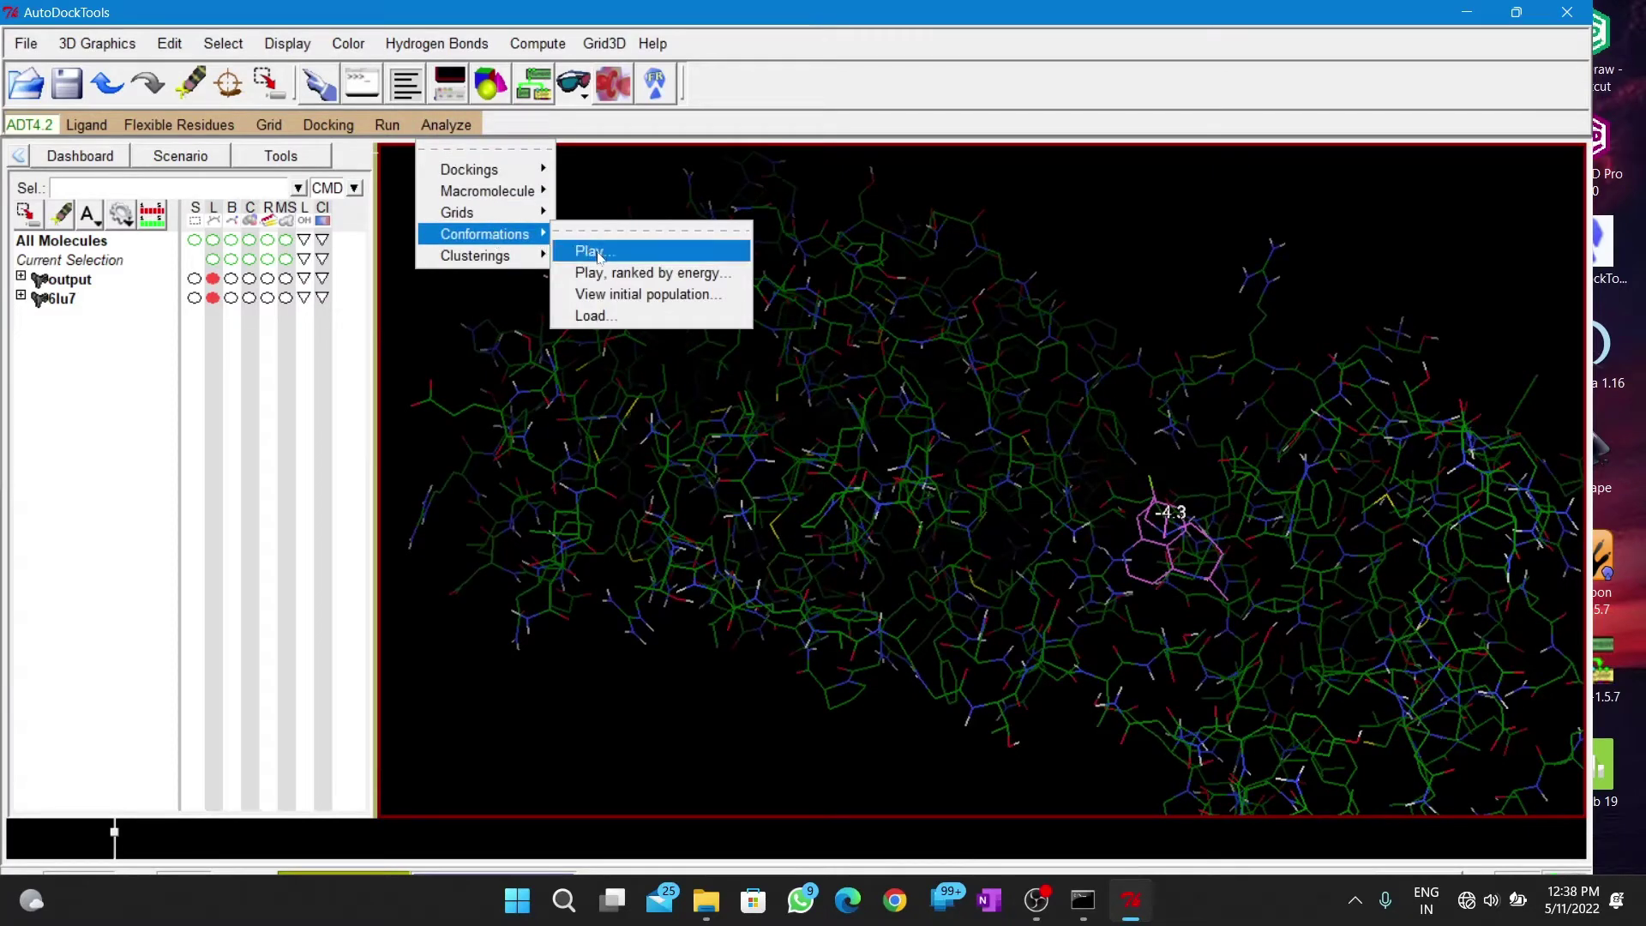
click(647, 273)
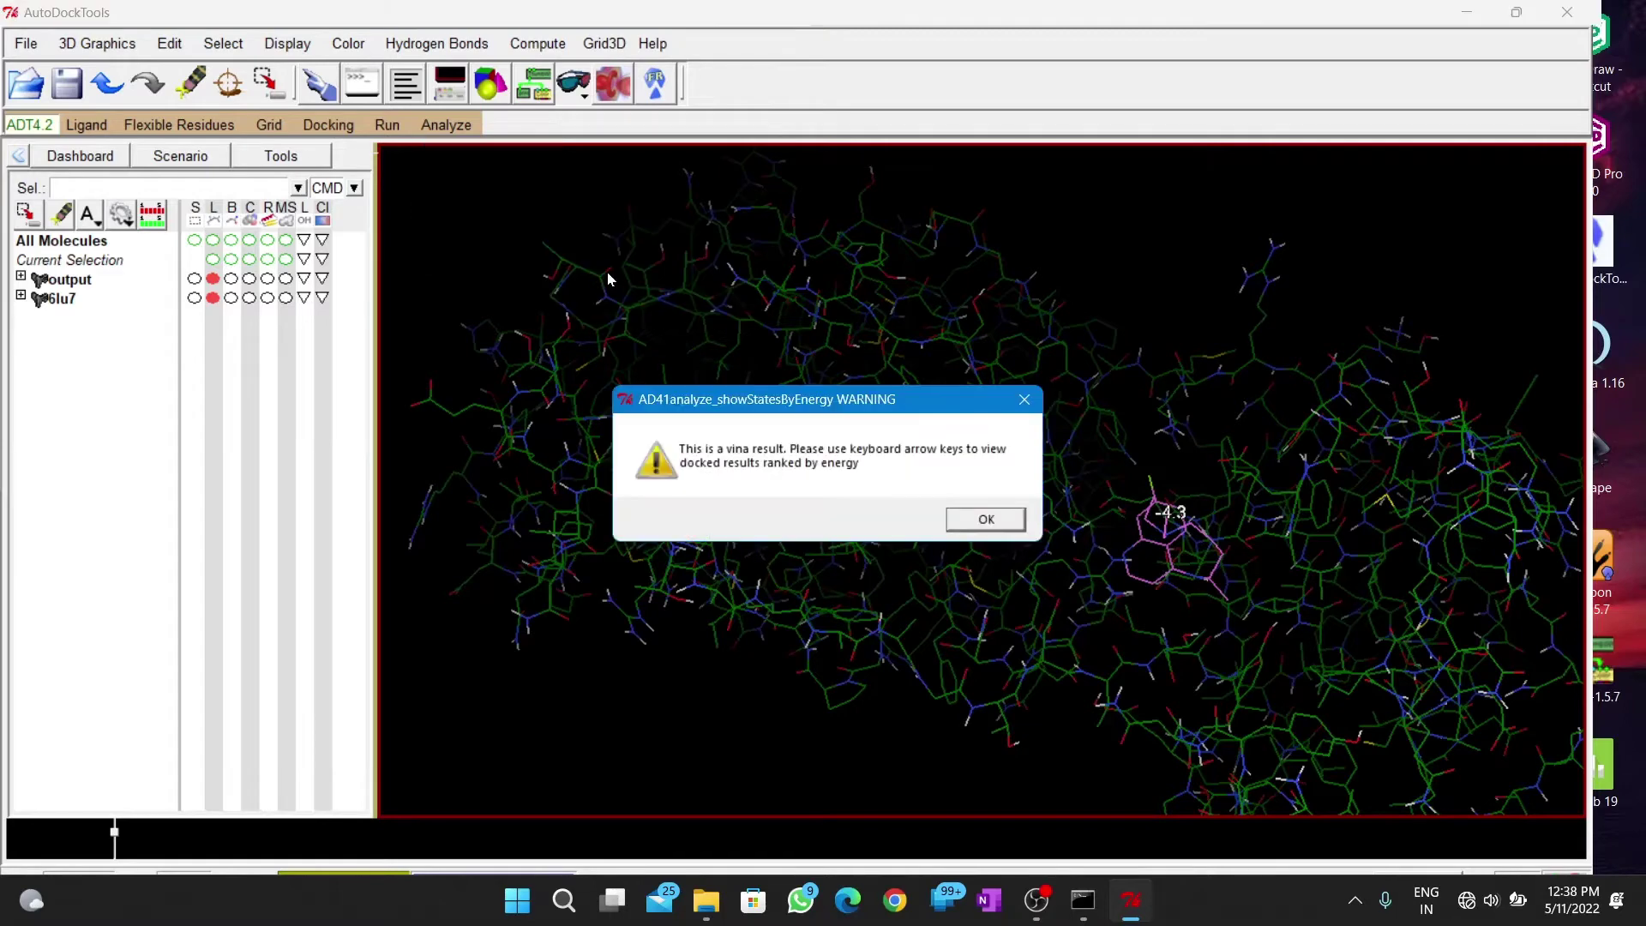
click(1009, 515)
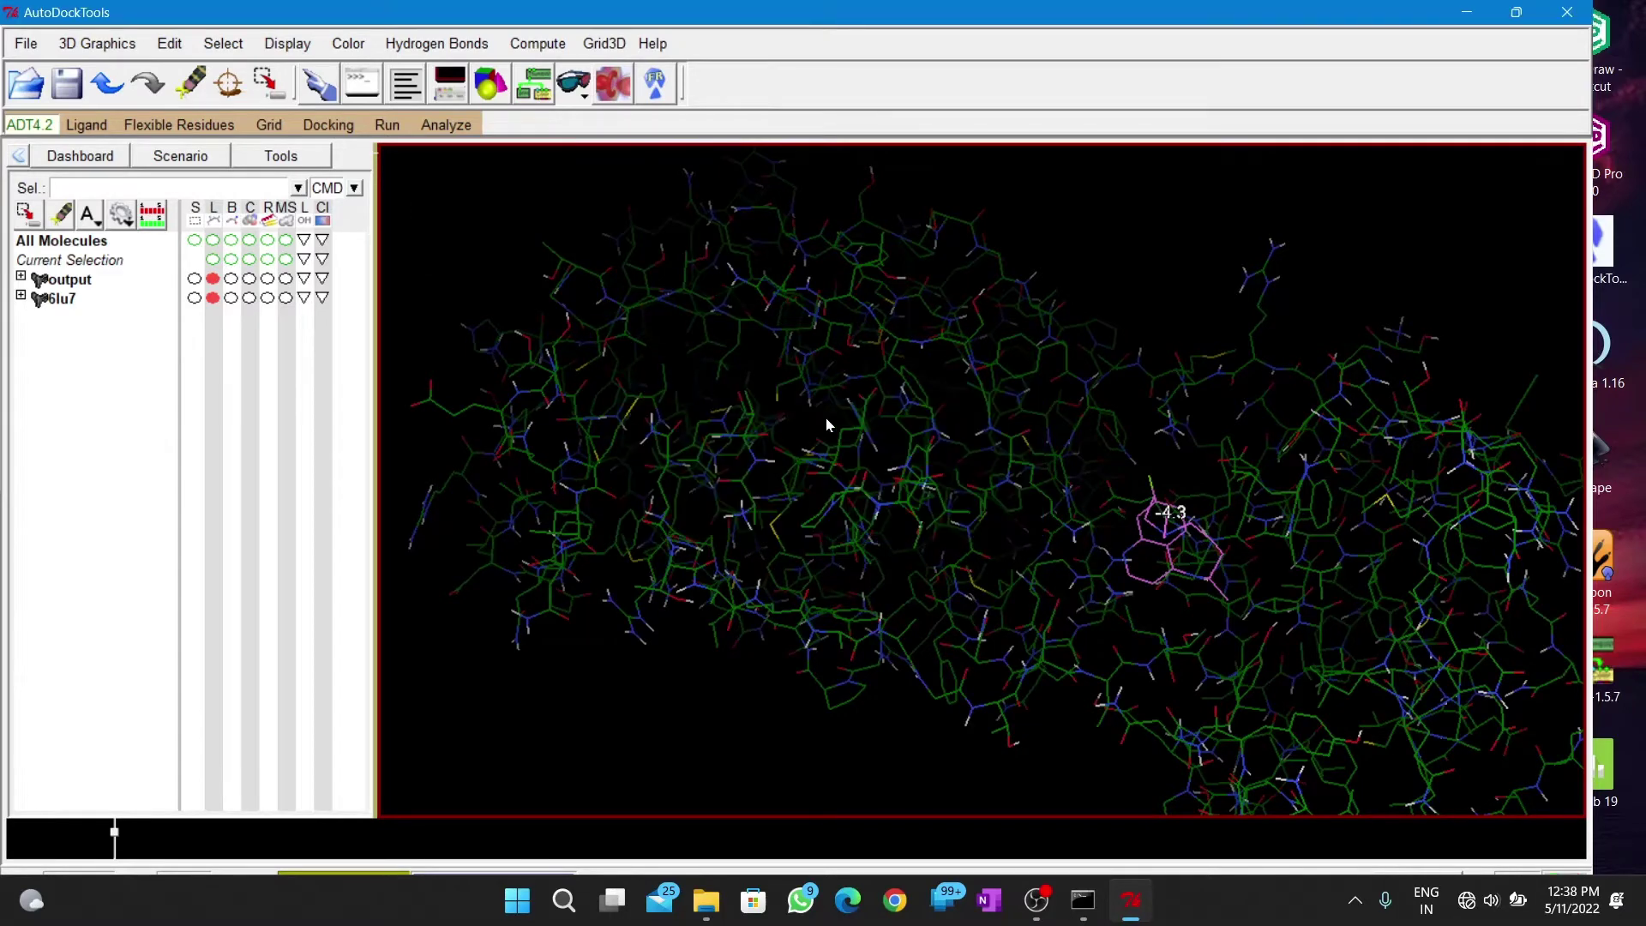
mouse_move(826, 418)
middle_down()
mouse_move(1231, 547)
mouse_move(1107, 486)
middle_up()
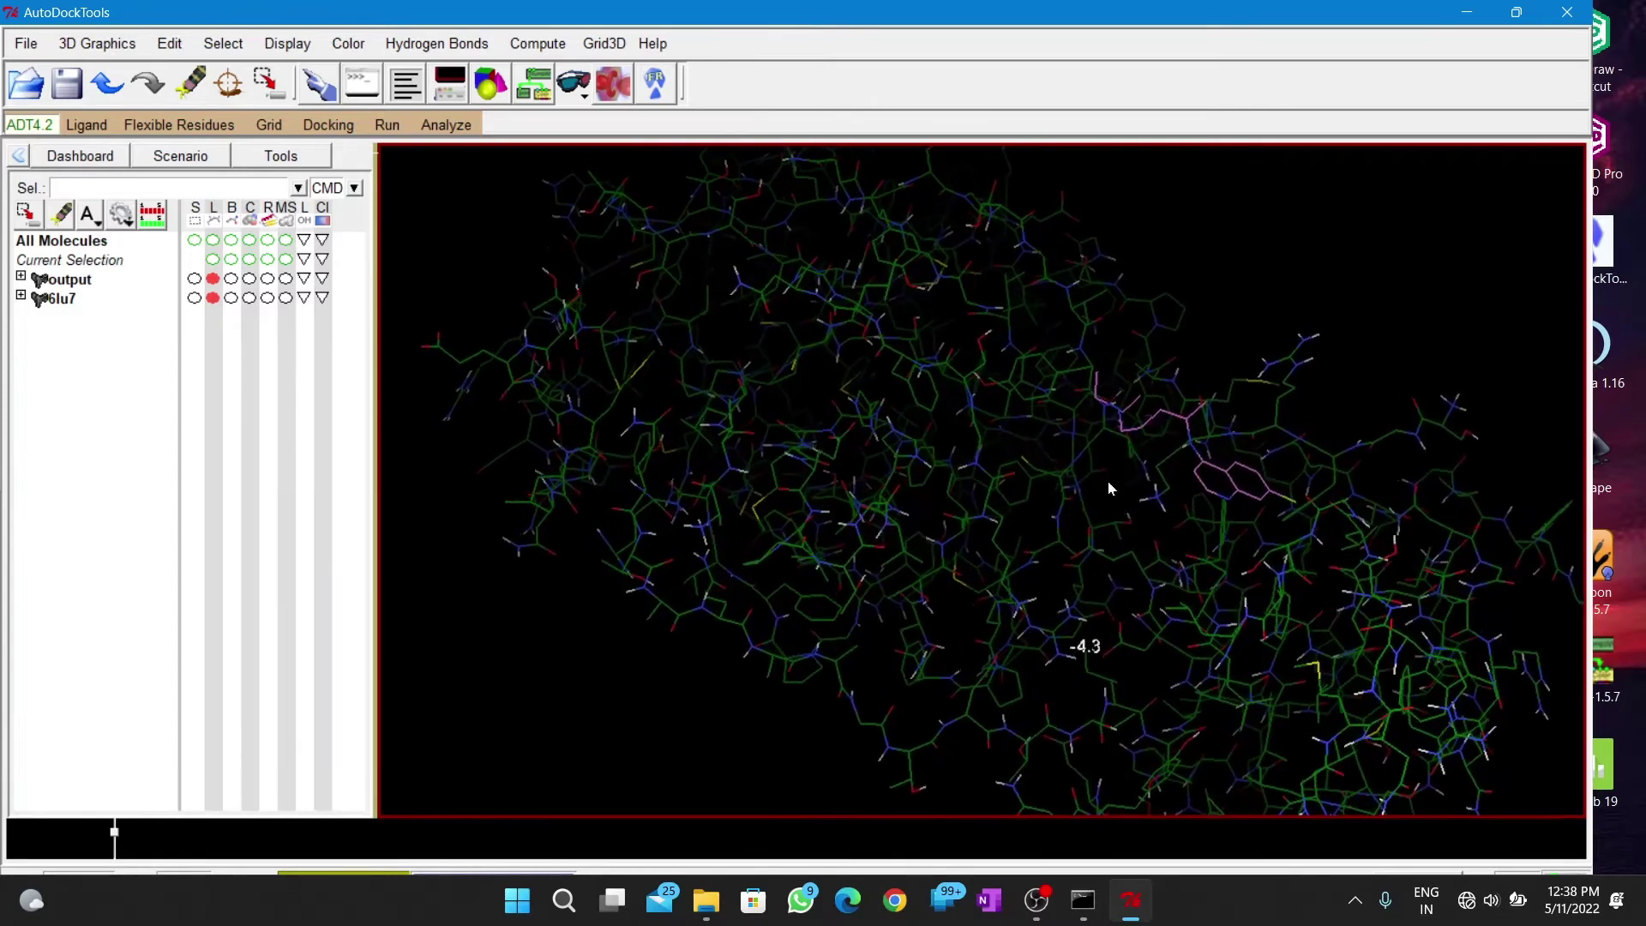
Step through the next poses with arrow keys, then frame the -4.3 pose
key(Right)
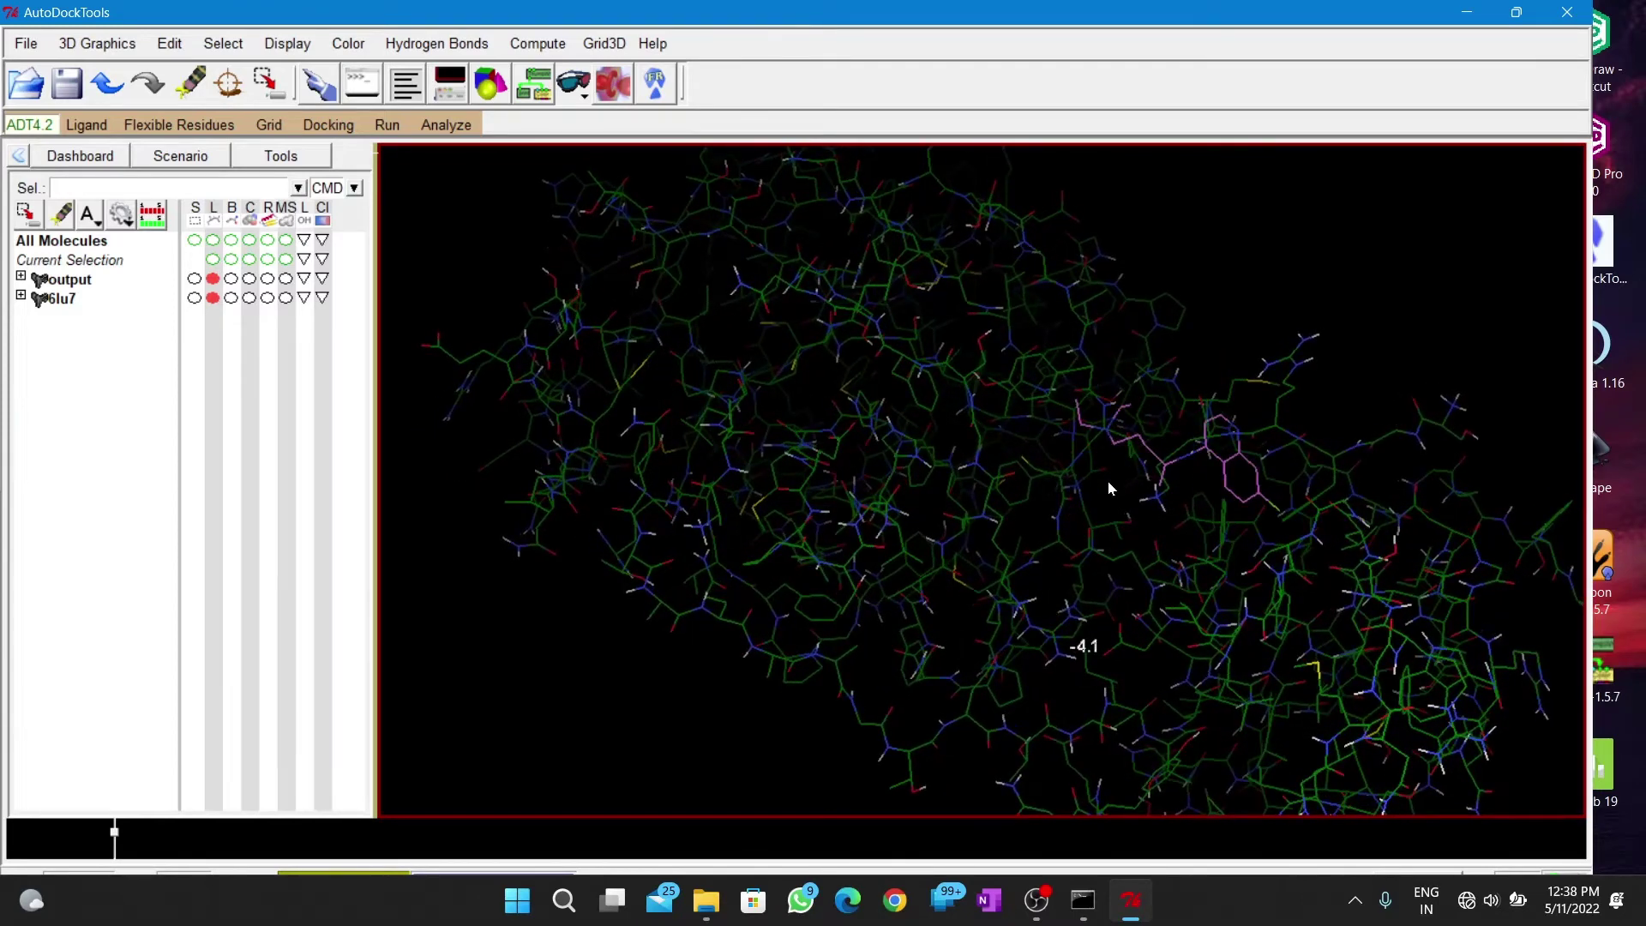
middle_drag(1108, 482, 1019, 472)
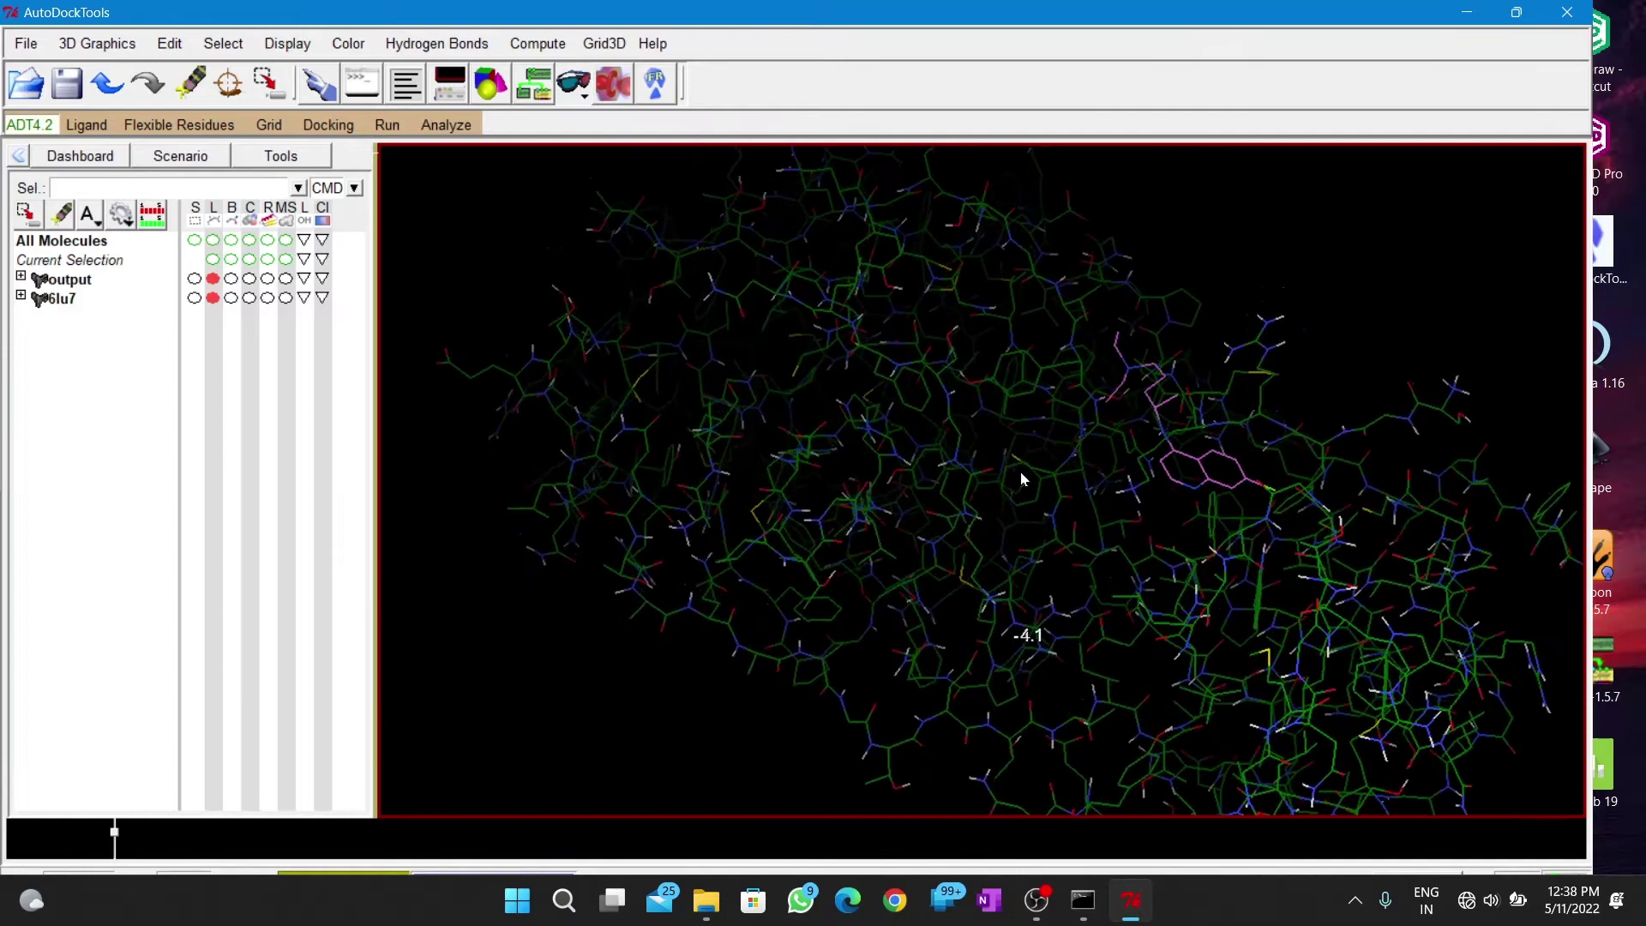
key(Right)
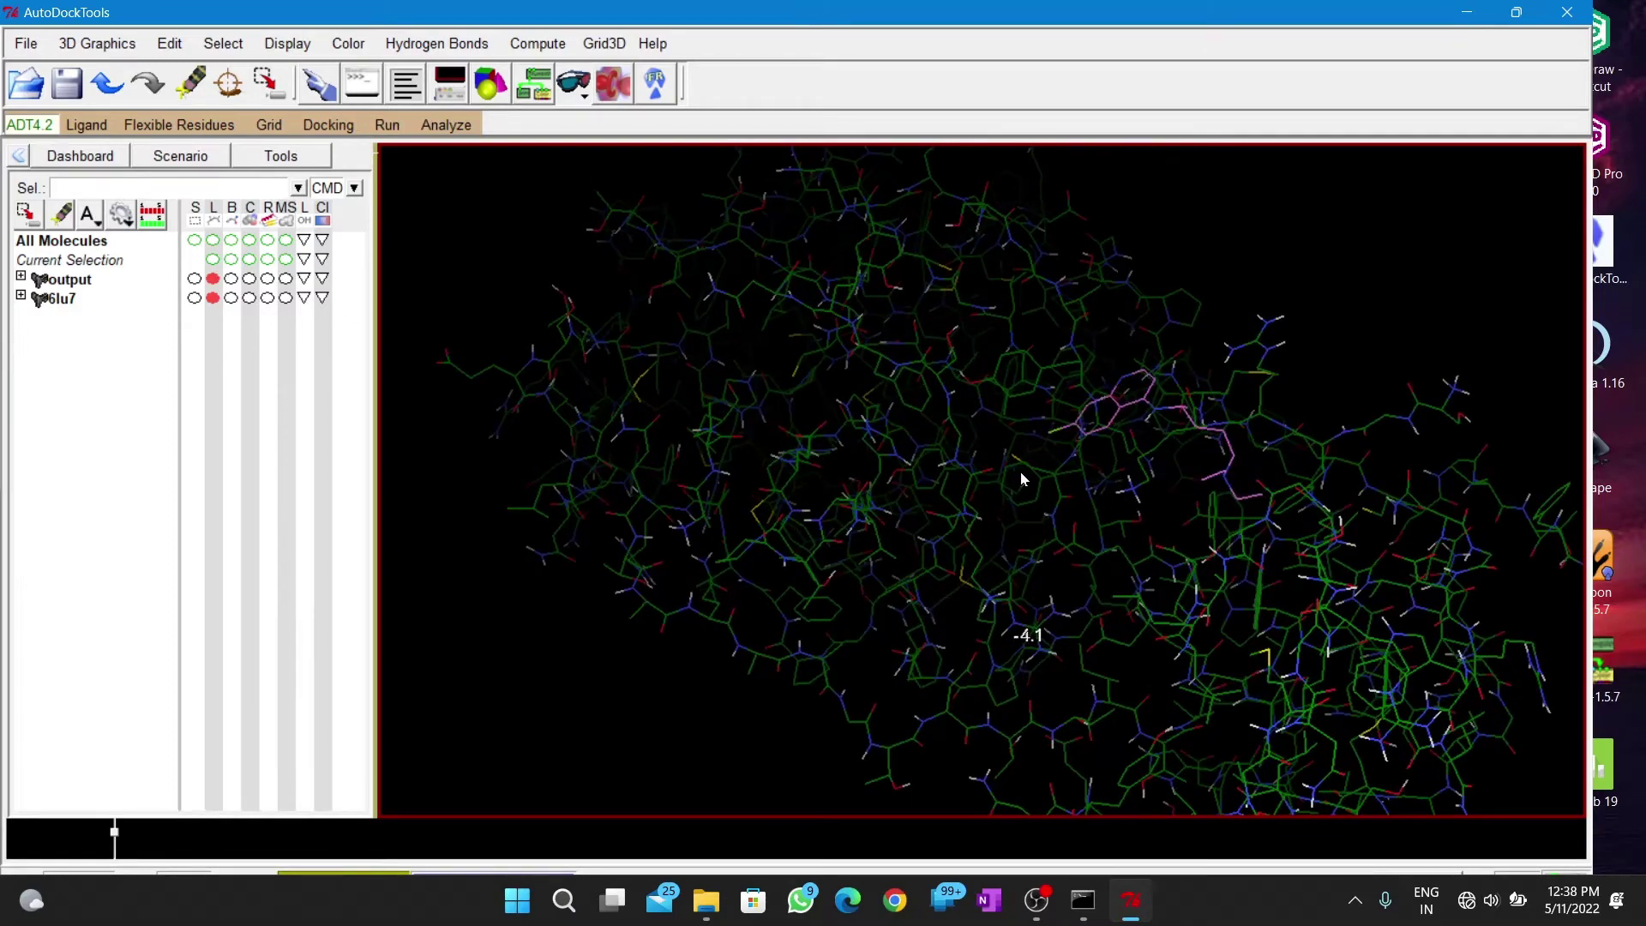
key(Right)
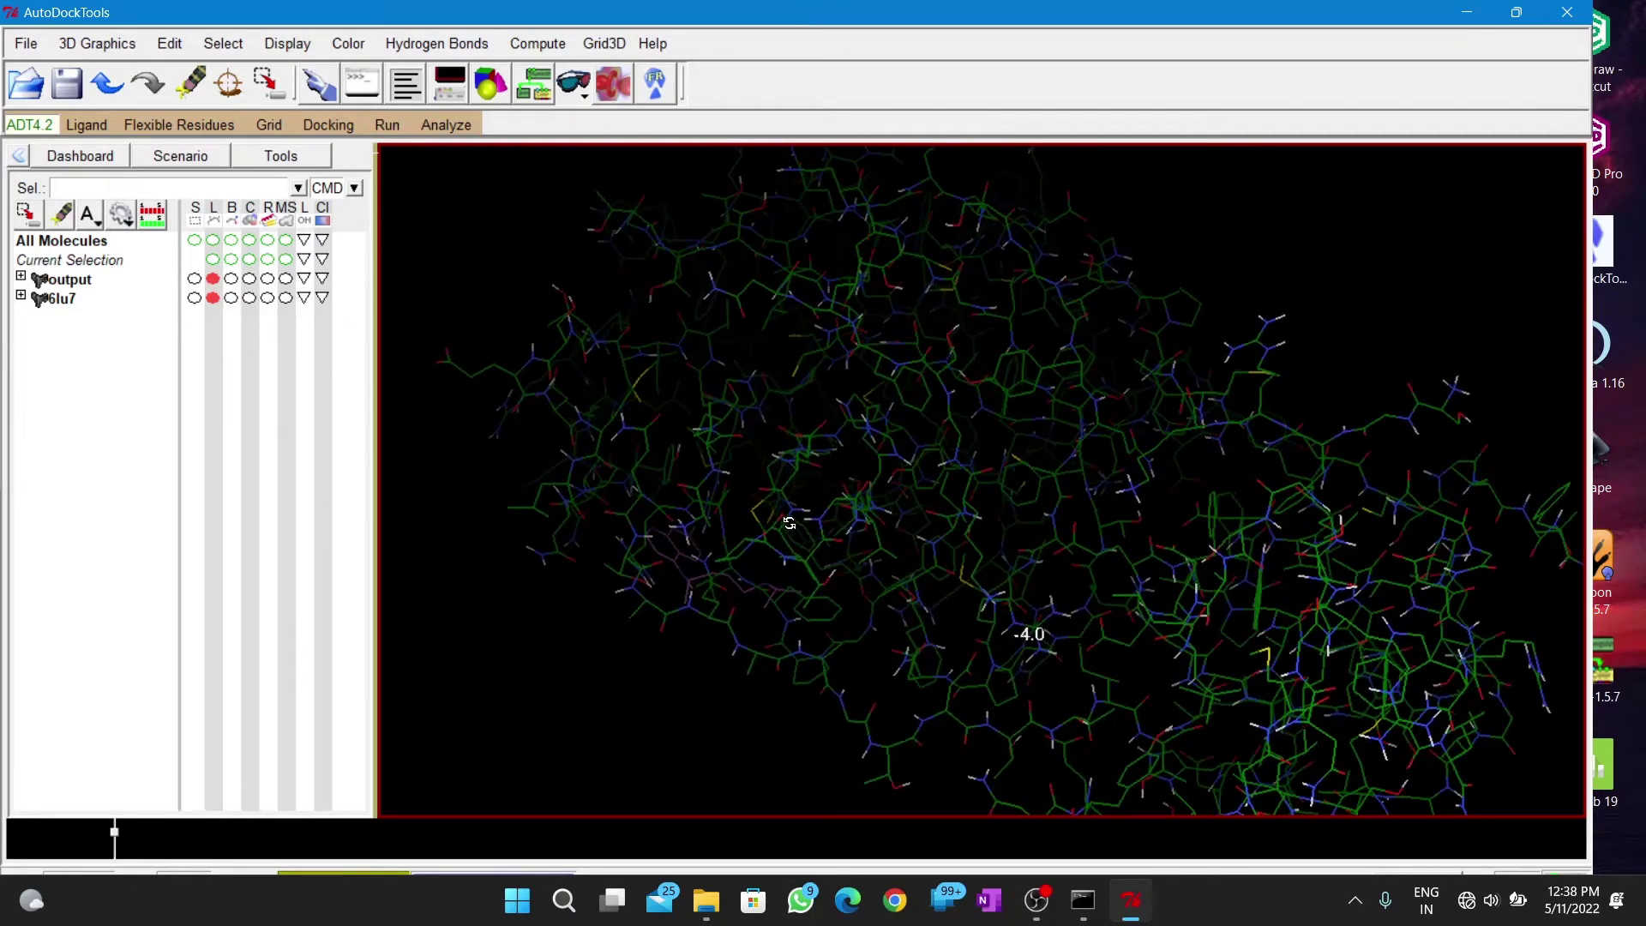
mouse_move(1020, 471)
middle_down()
mouse_move(726, 514)
mouse_move(911, 501)
mouse_move(941, 474)
mouse_move(1116, 495)
mouse_move(1443, 424)
middle_up()
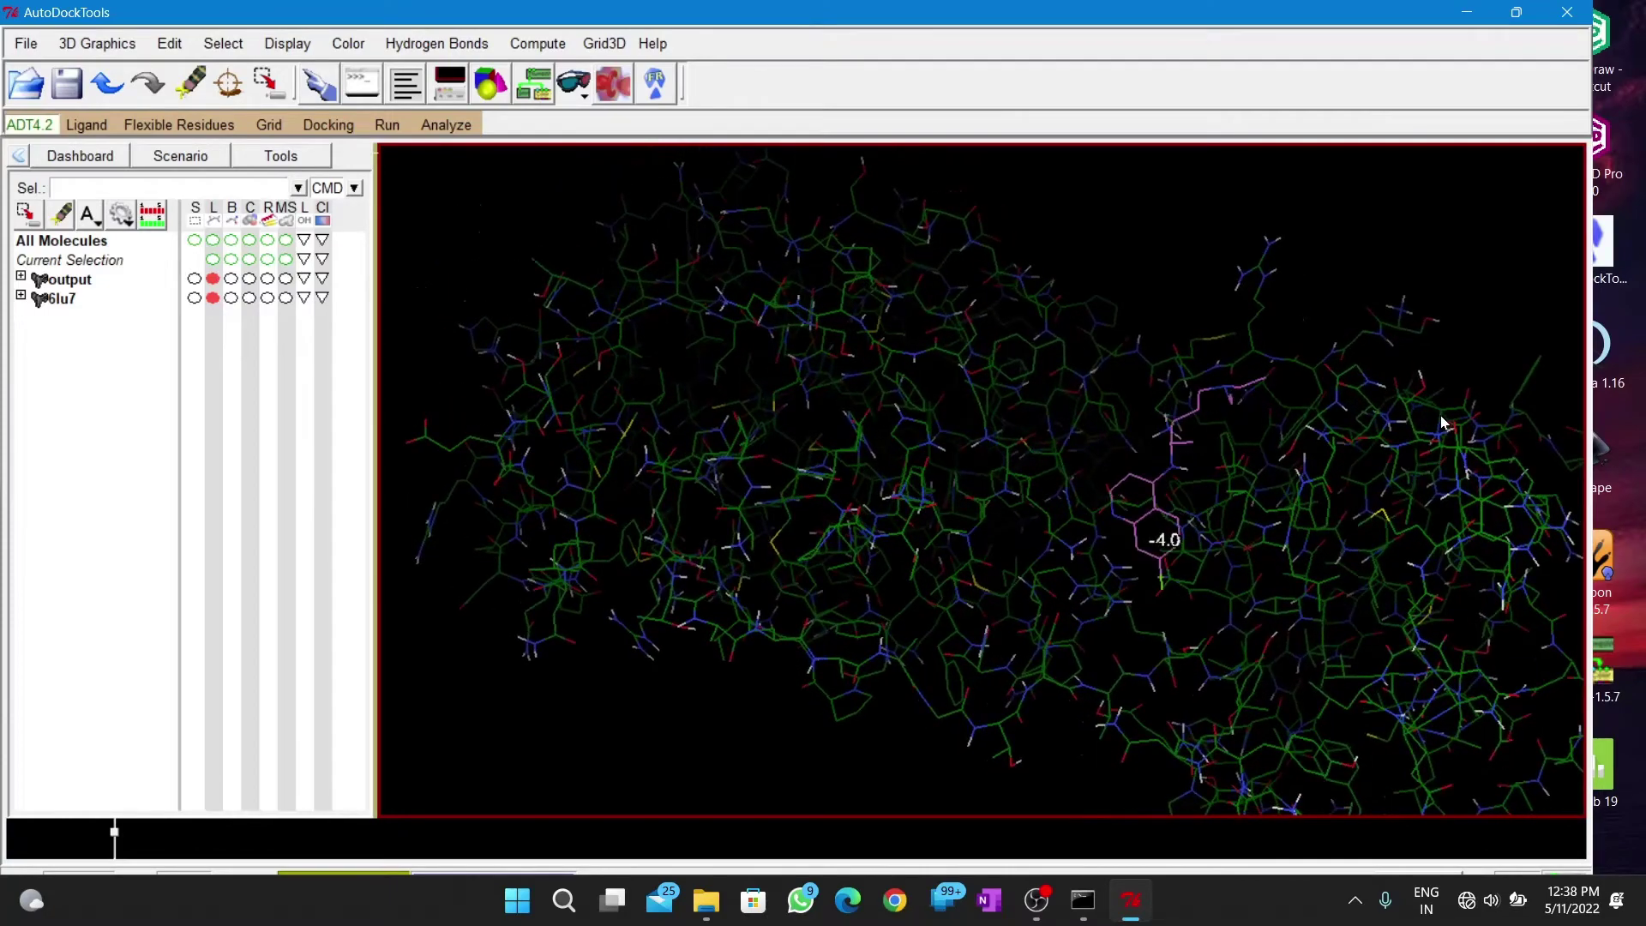
mouse_move(1442, 424)
middle_down()
mouse_move(1064, 486)
mouse_move(1117, 469)
middle_up()
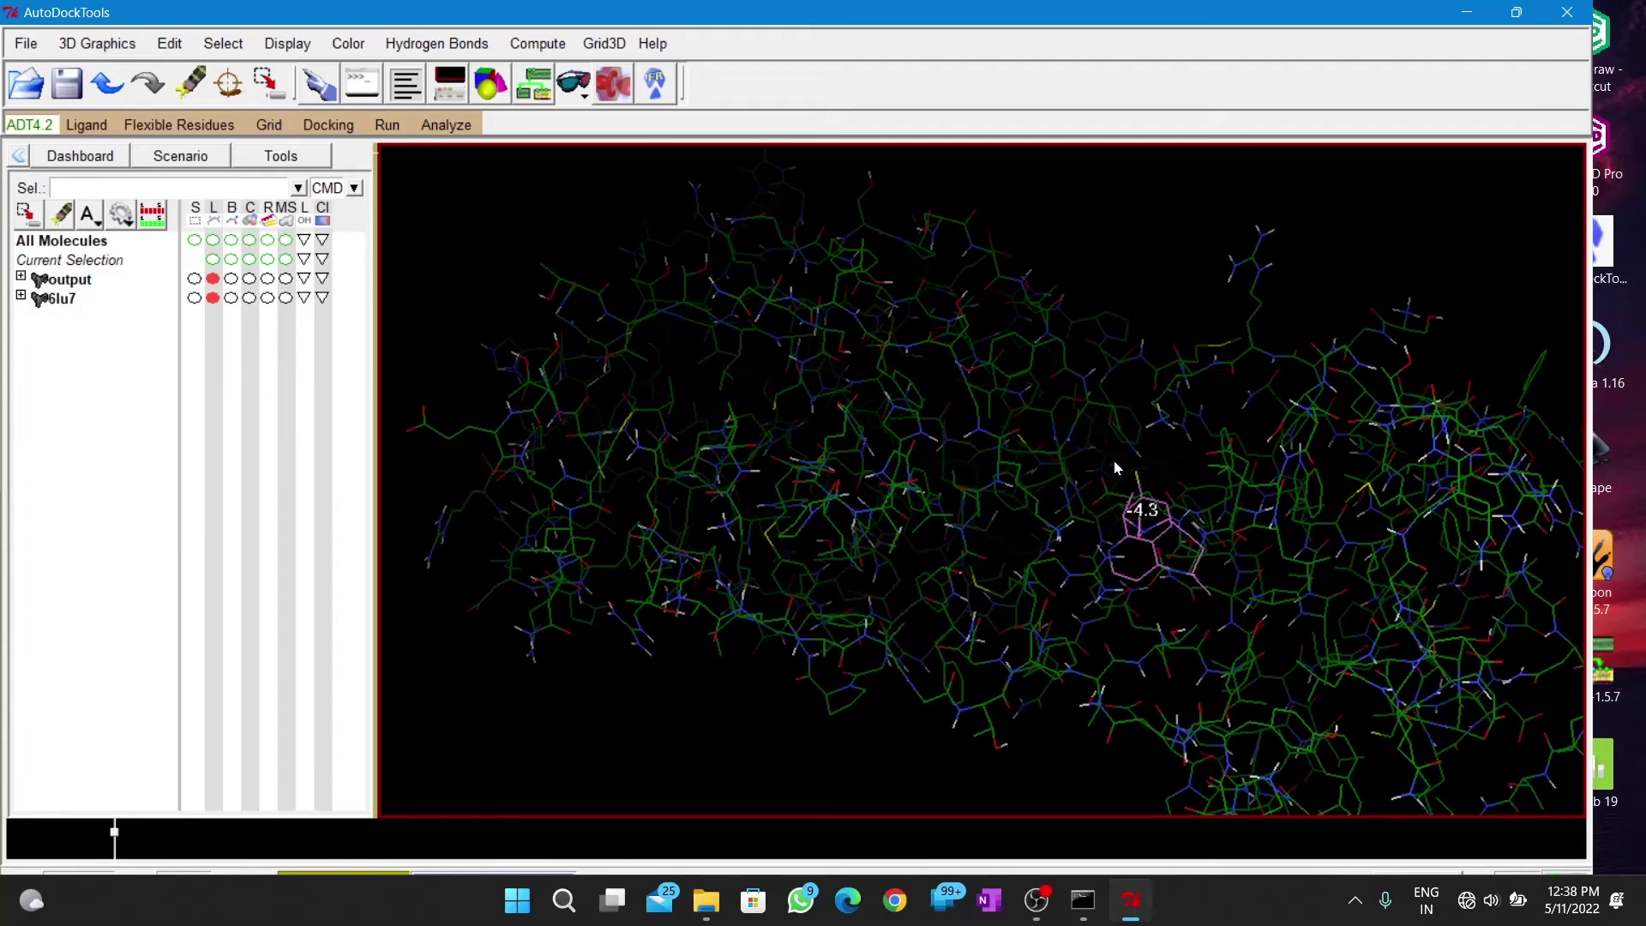
middle_drag(1114, 460, 1398, 481)
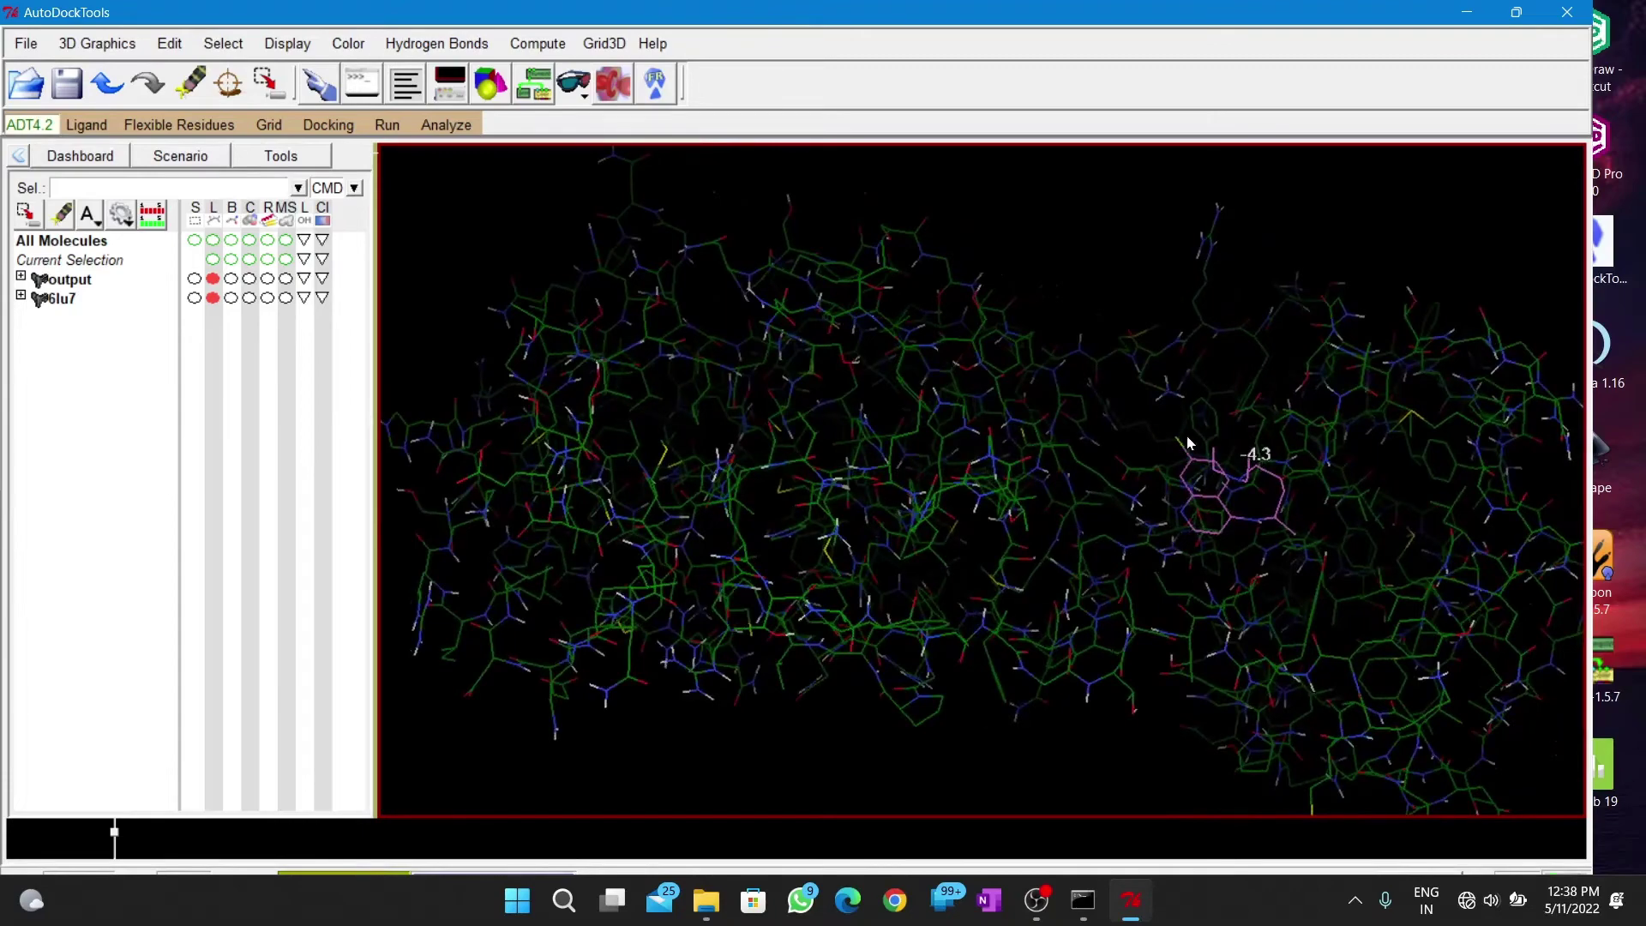
mouse_move(1313, 473)
middle_down()
mouse_move(1164, 471)
mouse_move(1122, 384)
middle_up()
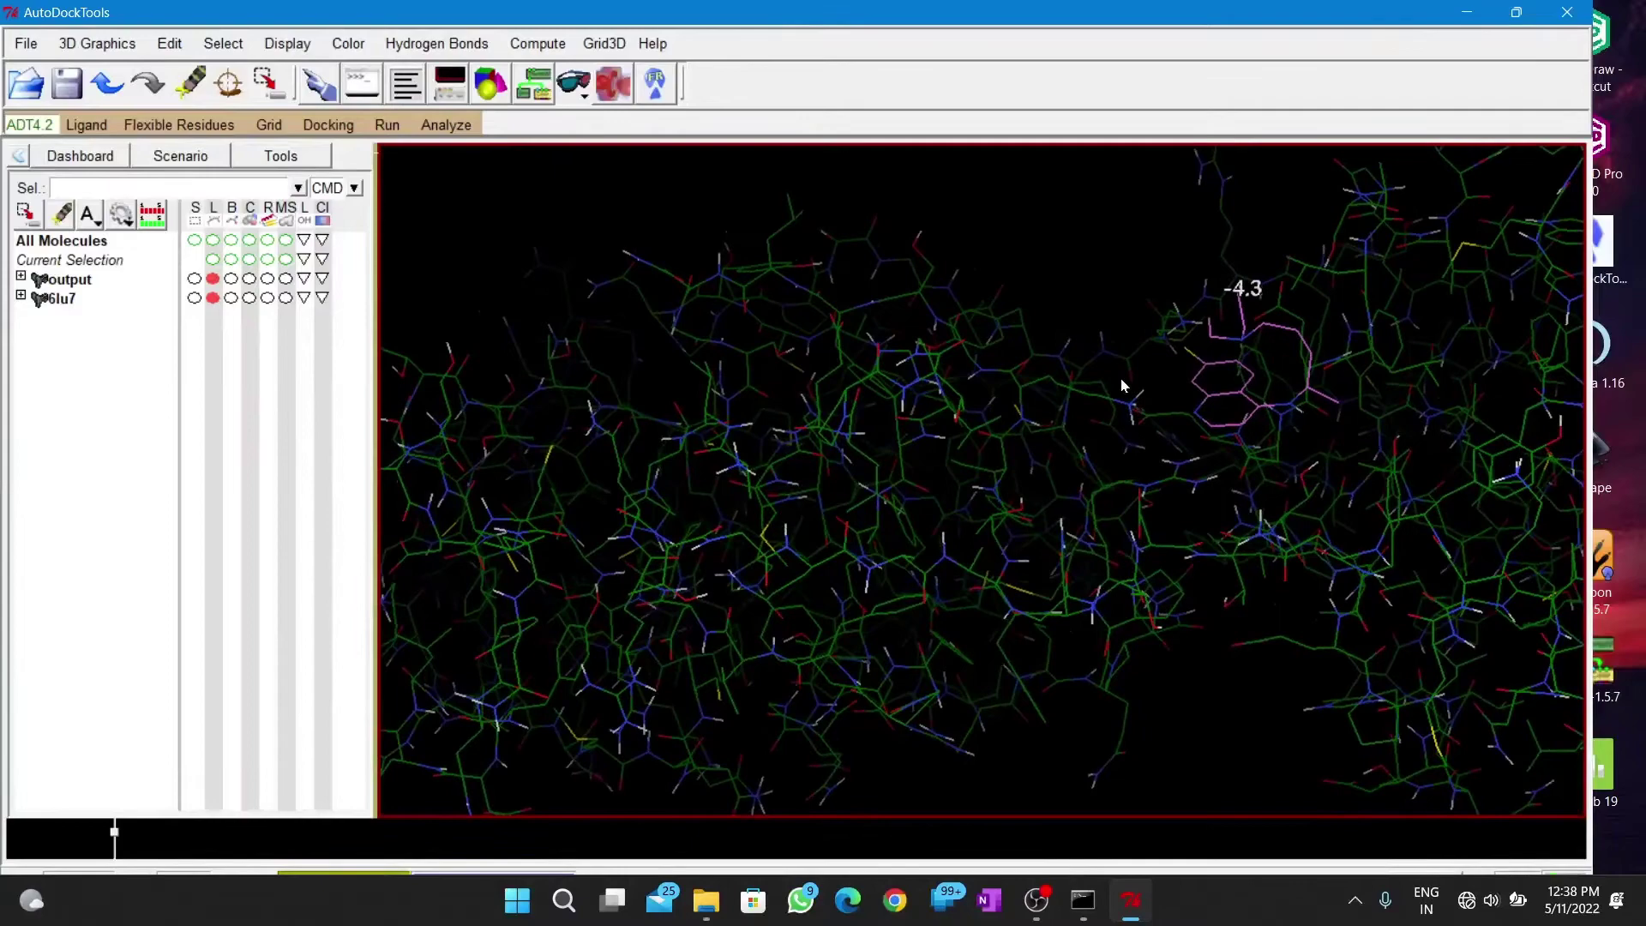
middle_drag(1255, 447, 1235, 511)
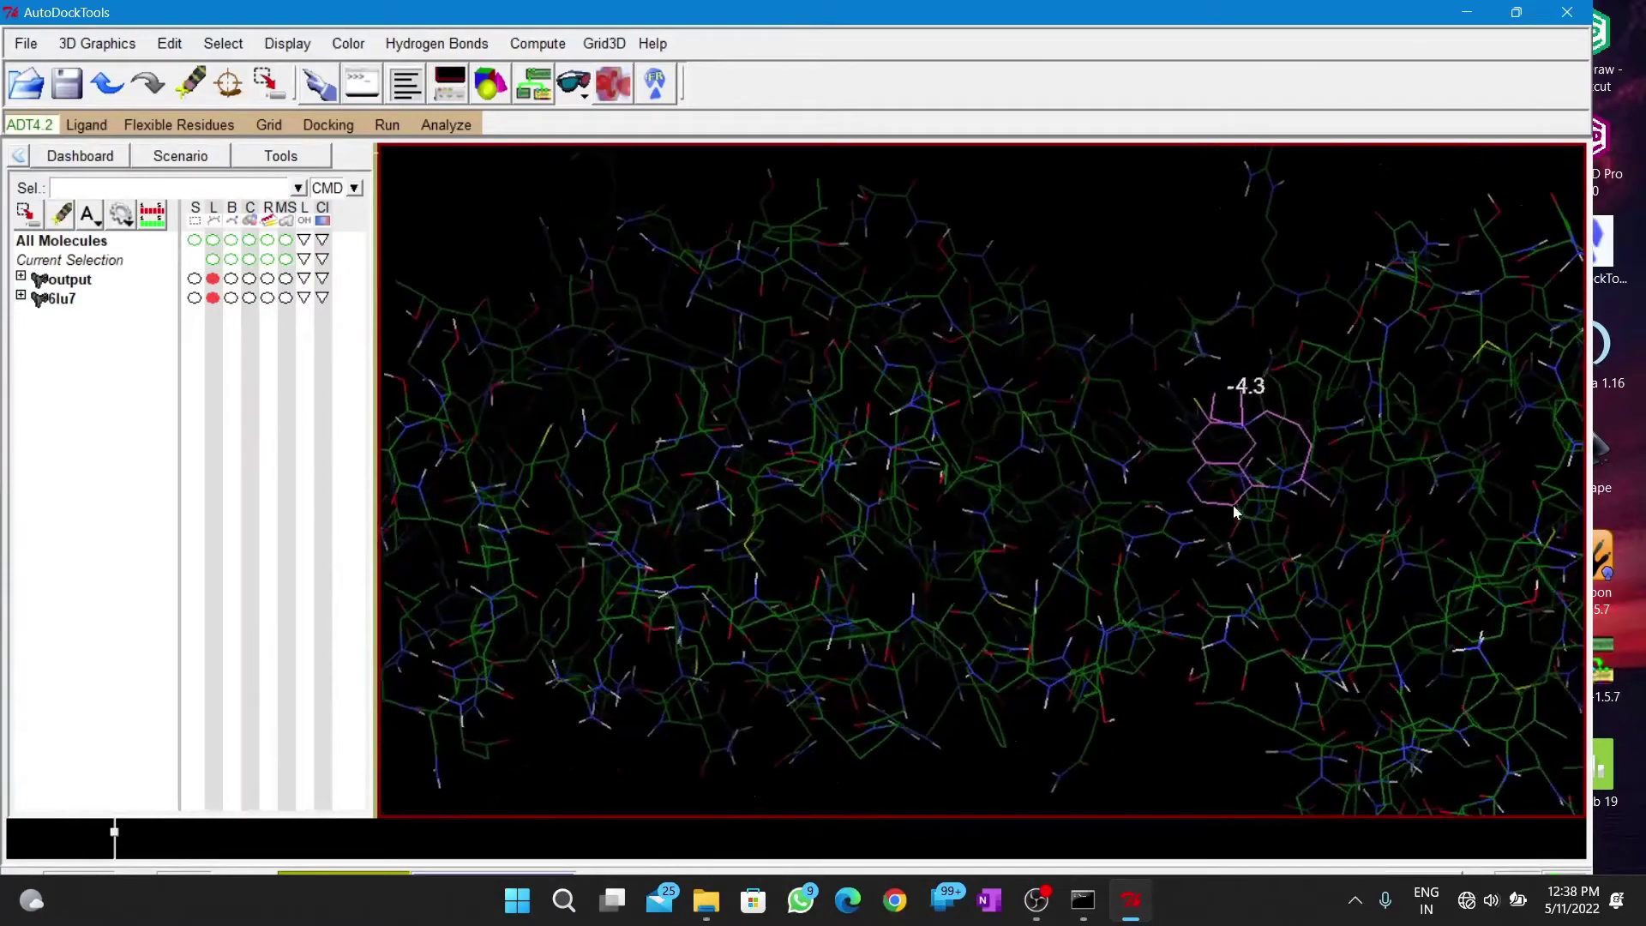
Show binding-site interactions for the -4.3 pose and orbit and enlarge the scene
click(447, 125)
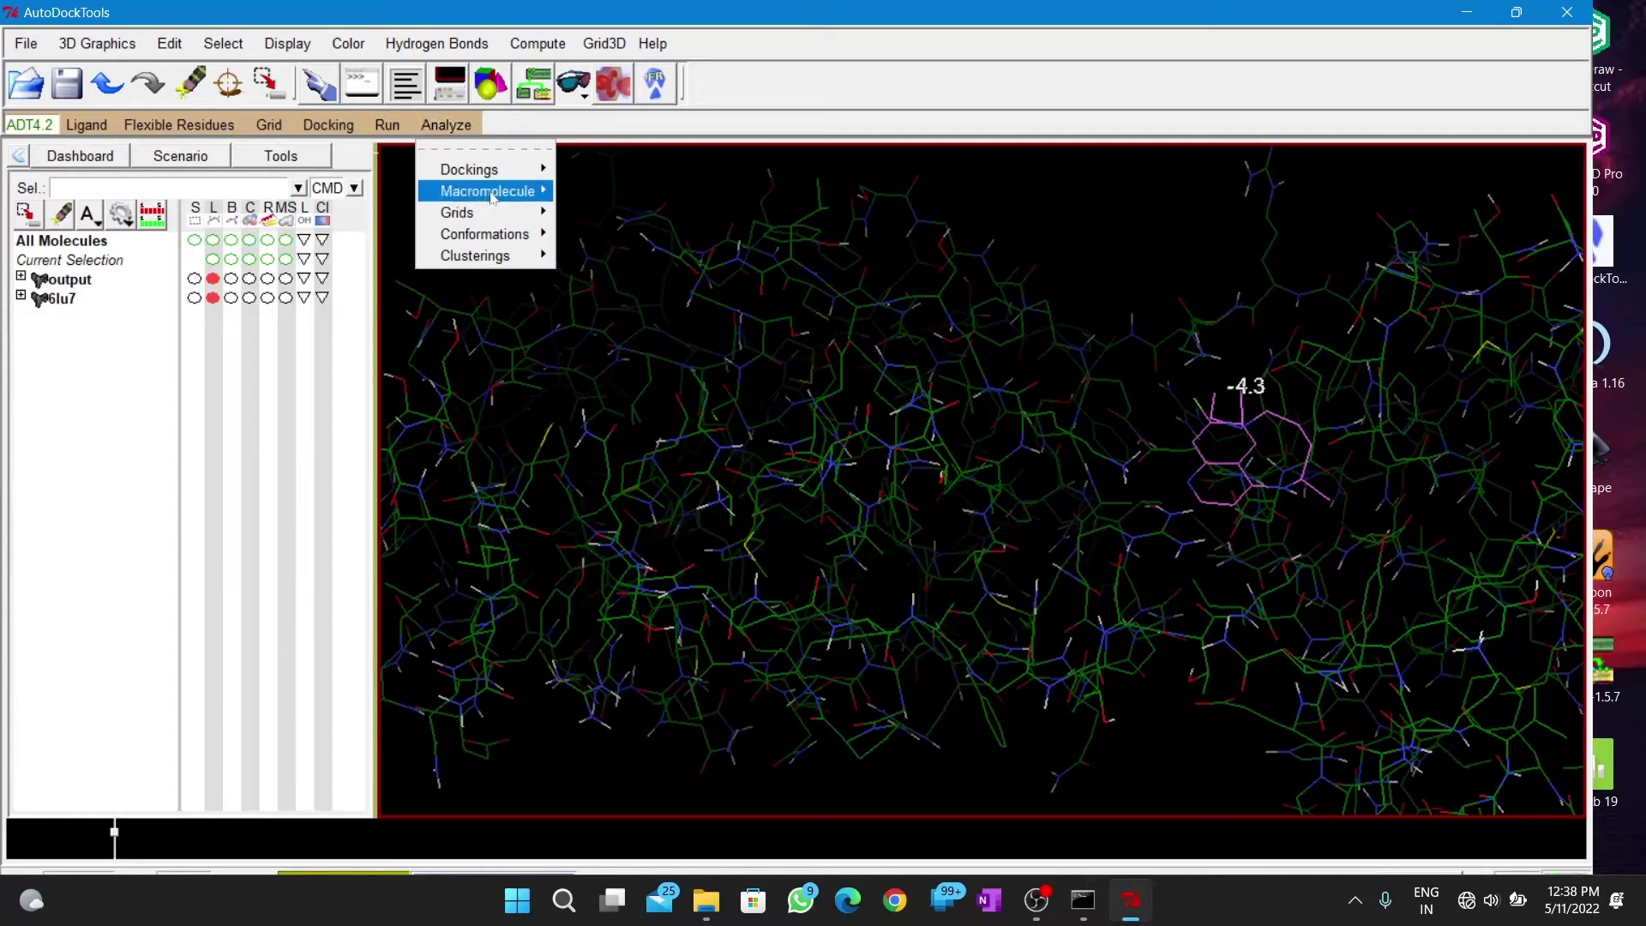
mouse_move(470, 171)
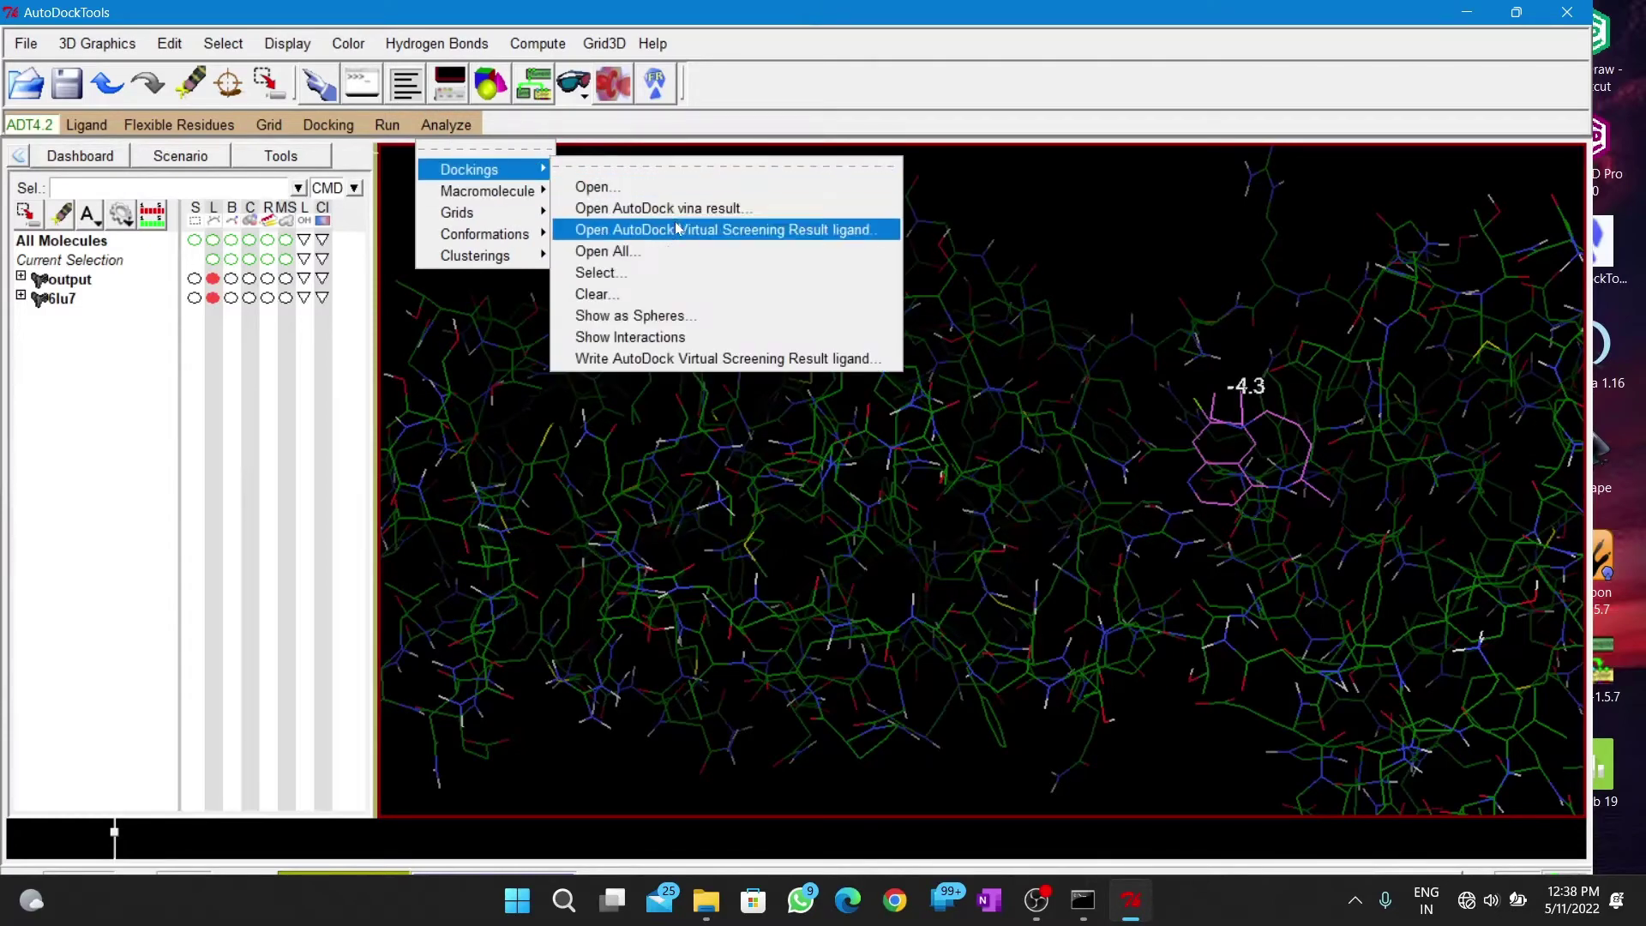
click(701, 336)
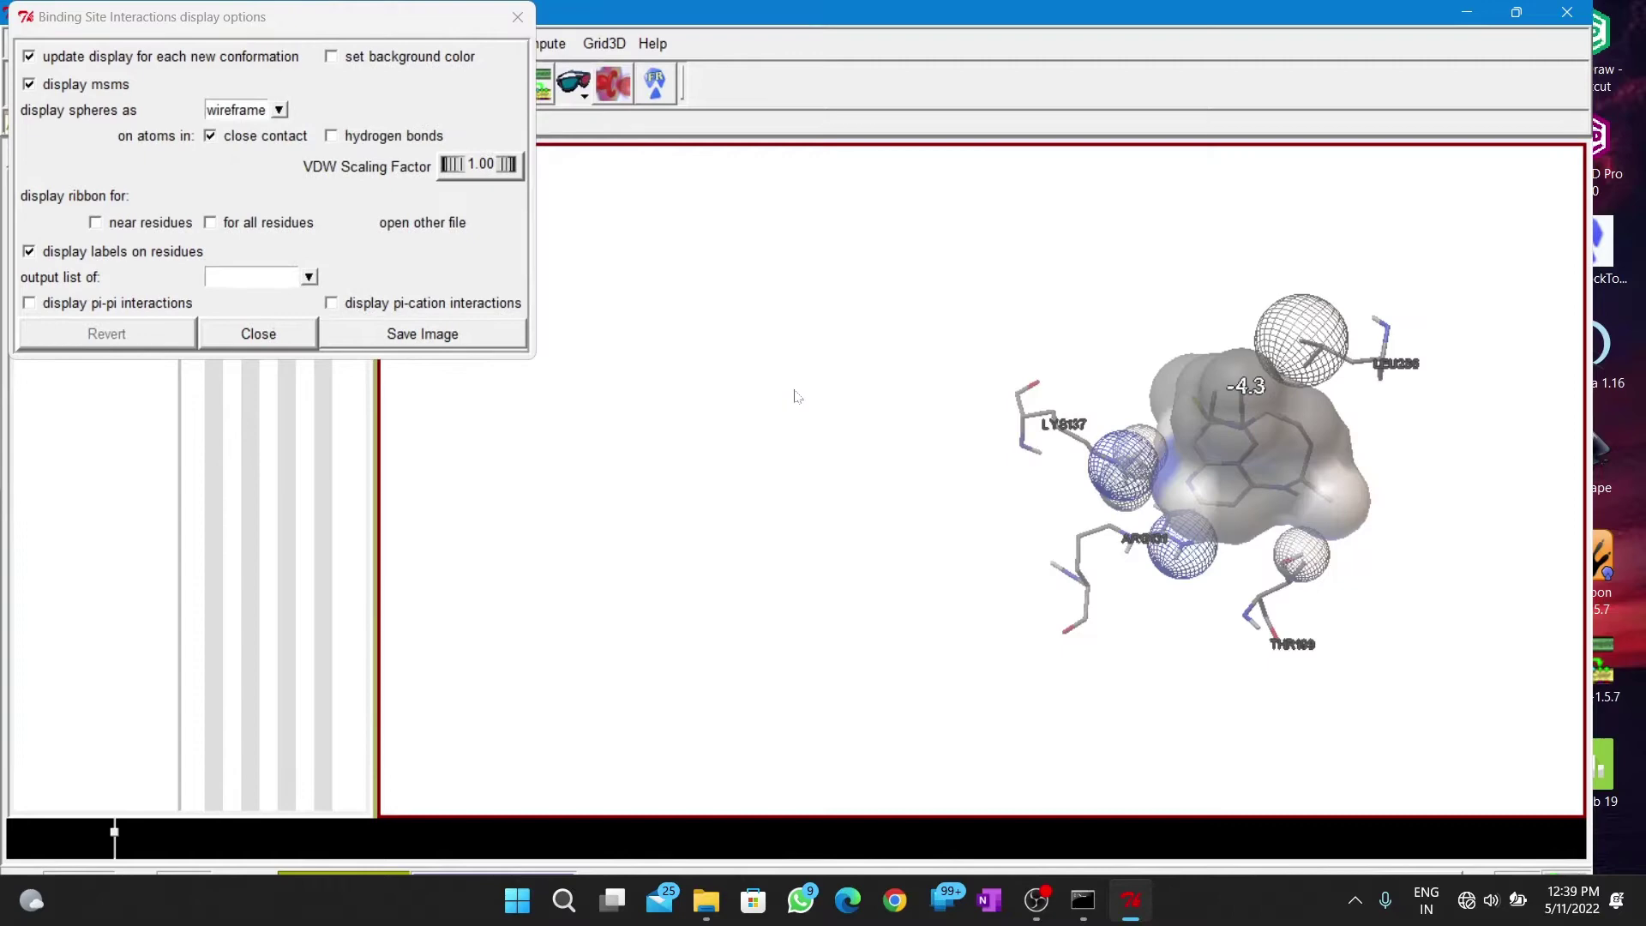
mouse_move(1228, 460)
middle_down()
mouse_move(1283, 464)
mouse_move(1104, 464)
middle_up()
mouse_move(1221, 426)
middle_down()
mouse_move(1017, 386)
mouse_move(900, 400)
mouse_move(663, 477)
mouse_move(932, 425)
mouse_move(1299, 418)
middle_up()
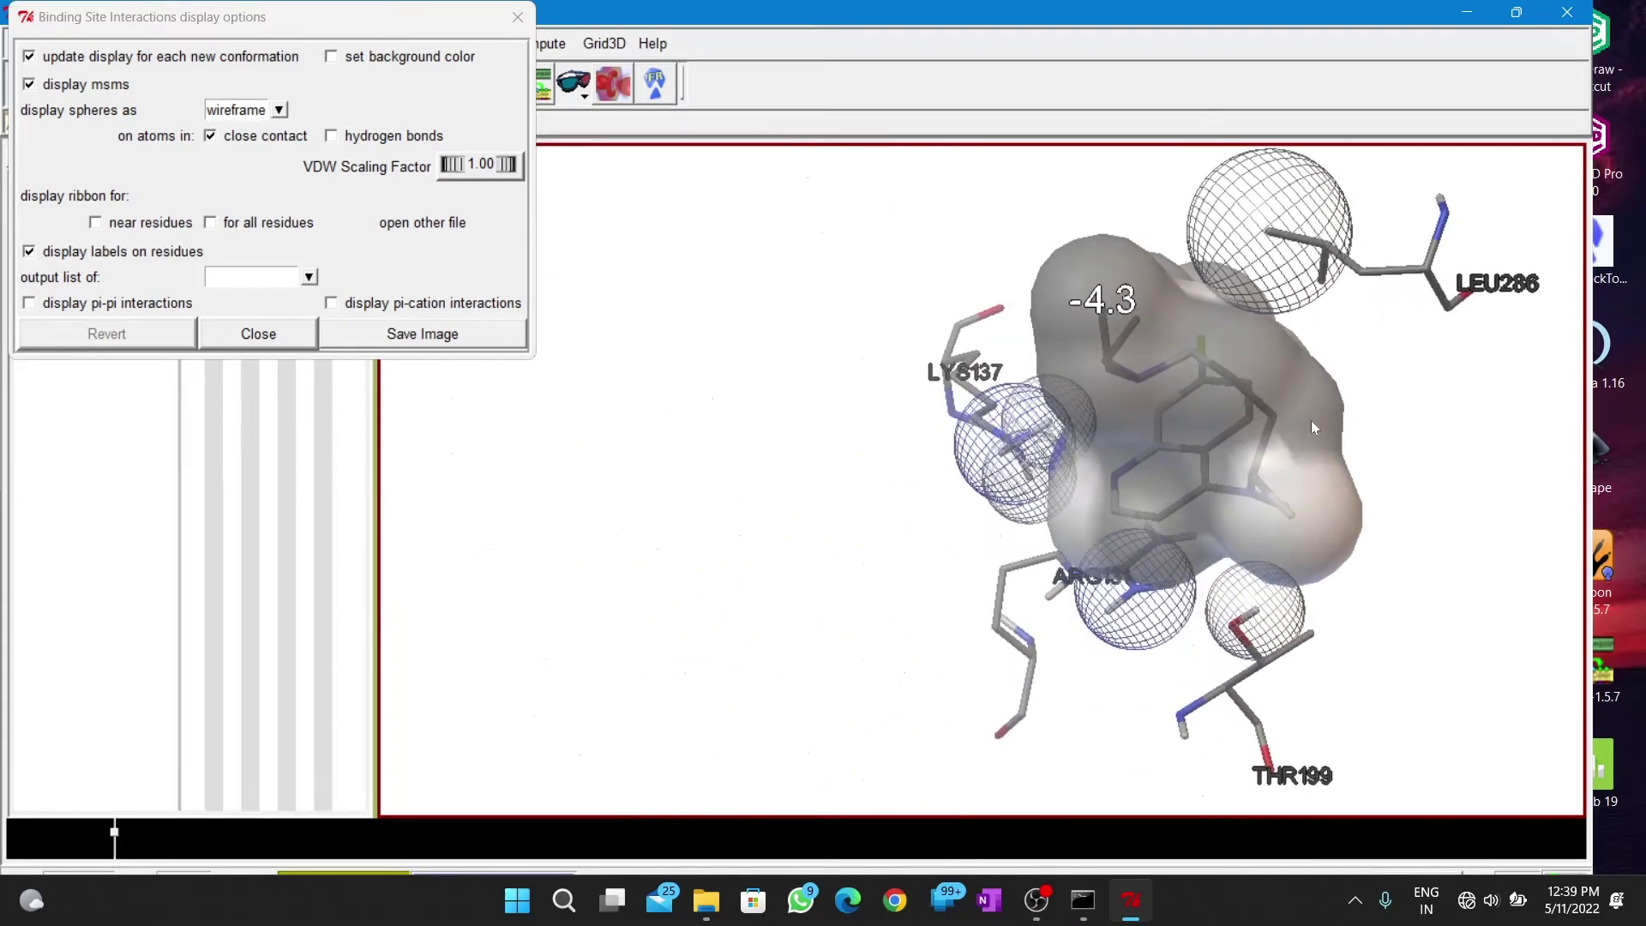
mouse_move(977, 481)
middle_down()
mouse_move(919, 478)
mouse_move(958, 475)
mouse_move(919, 478)
mouse_move(942, 484)
middle_up()
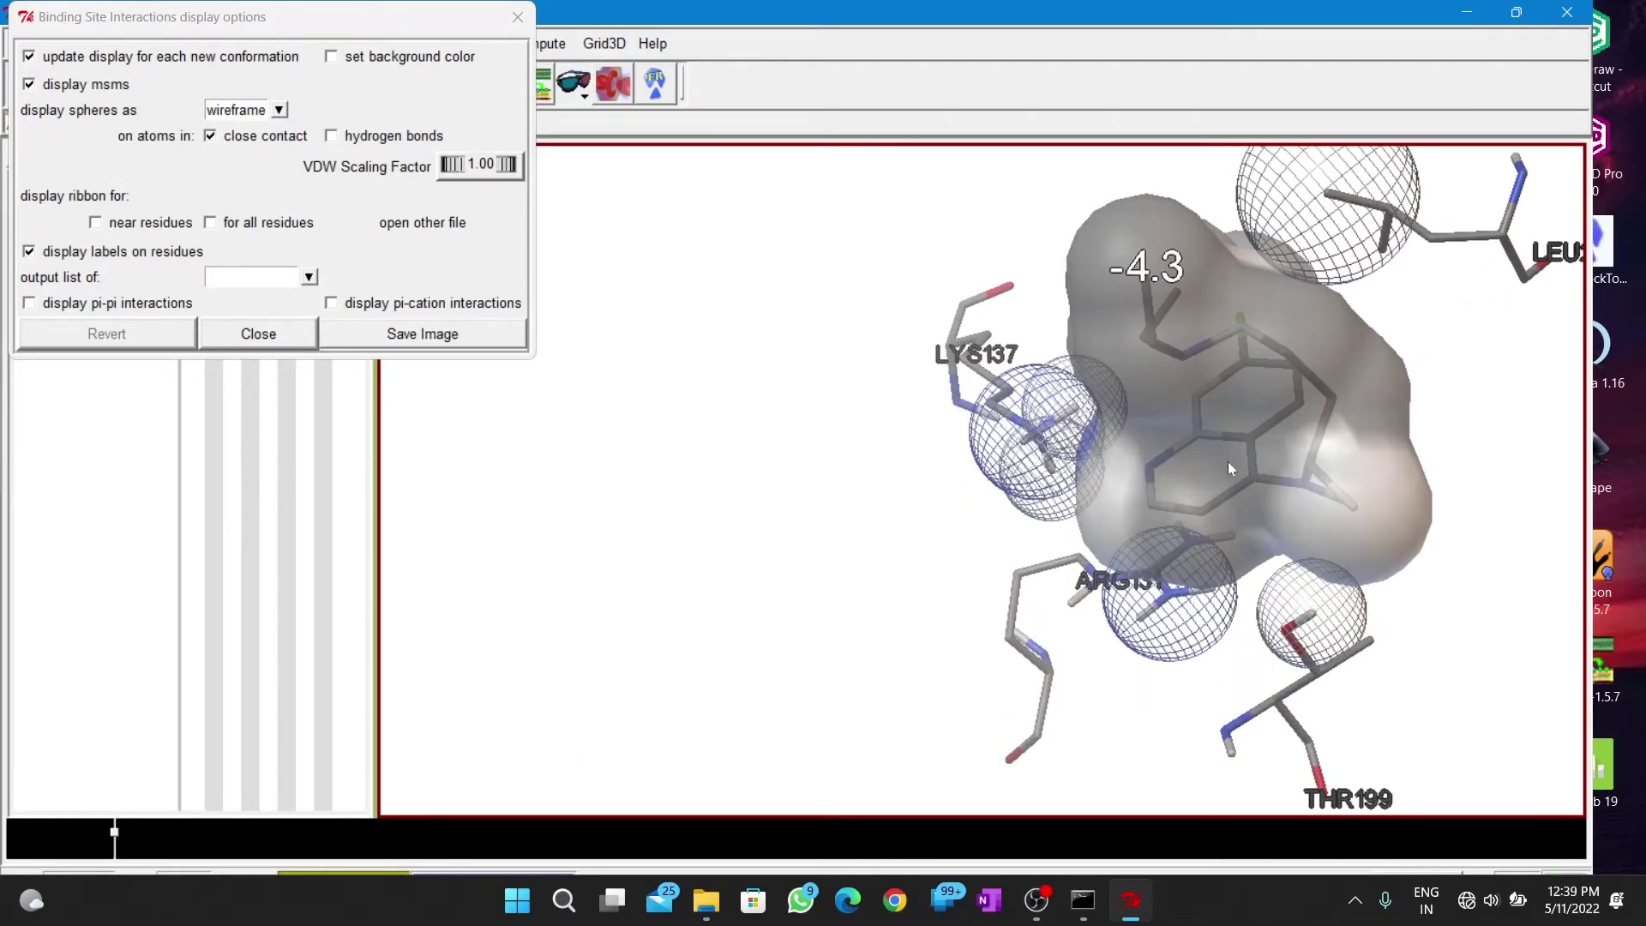
mouse_move(1228, 462)
middle_down()
mouse_move(1164, 486)
mouse_move(1177, 462)
mouse_move(1007, 456)
mouse_move(968, 498)
mouse_move(1042, 495)
middle_up()
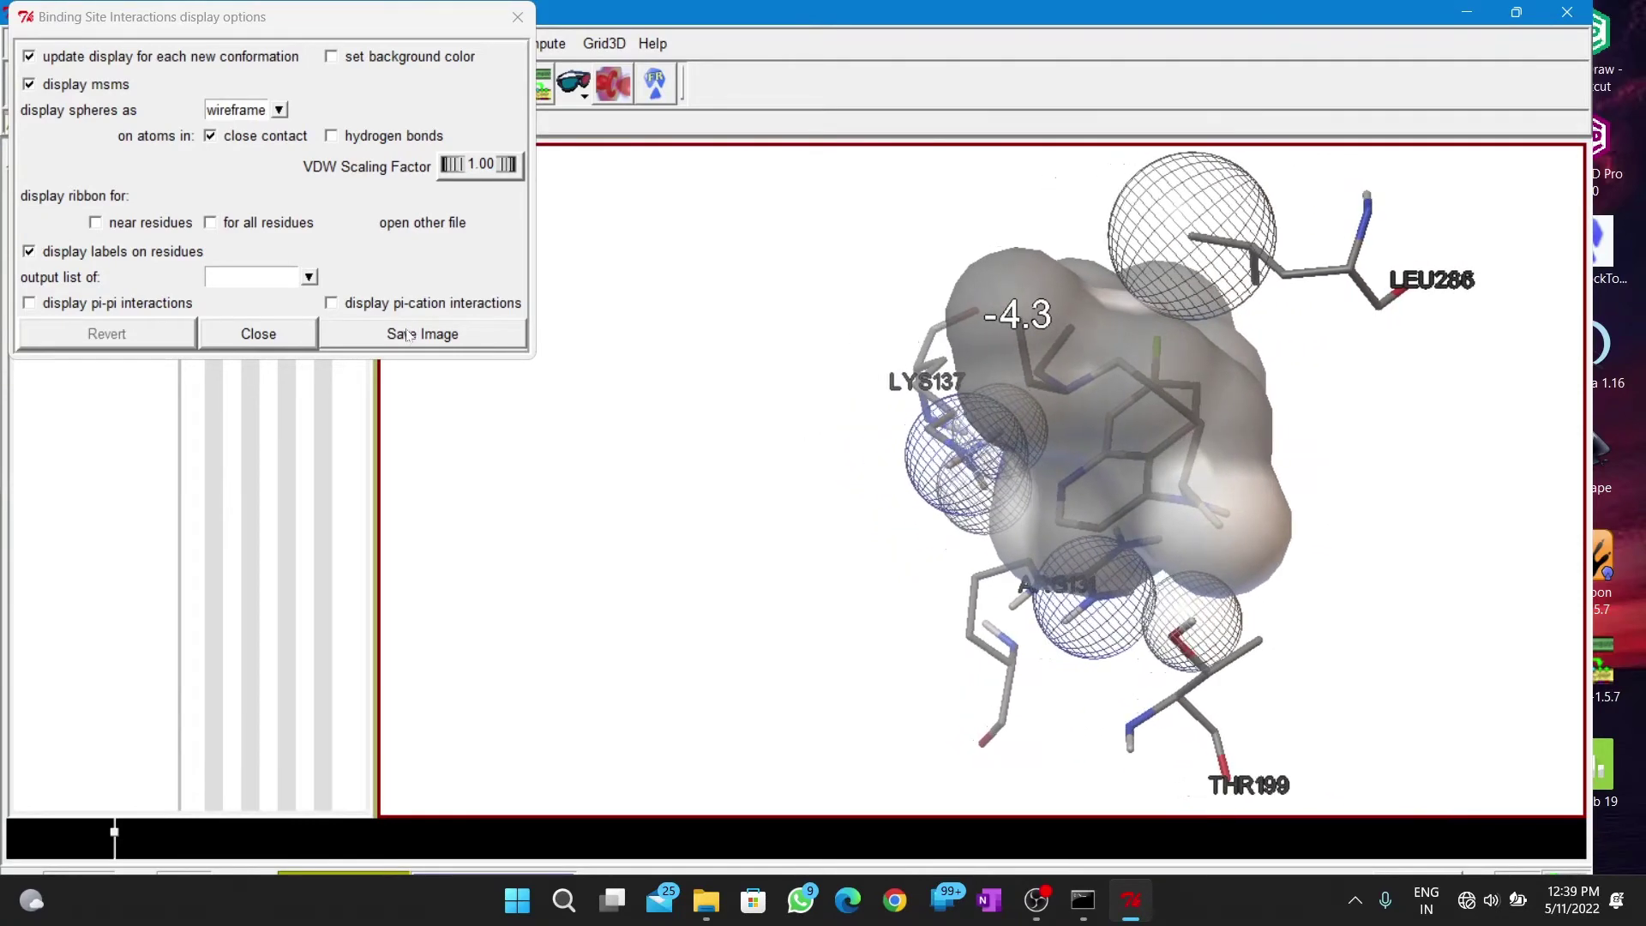
click(279, 111)
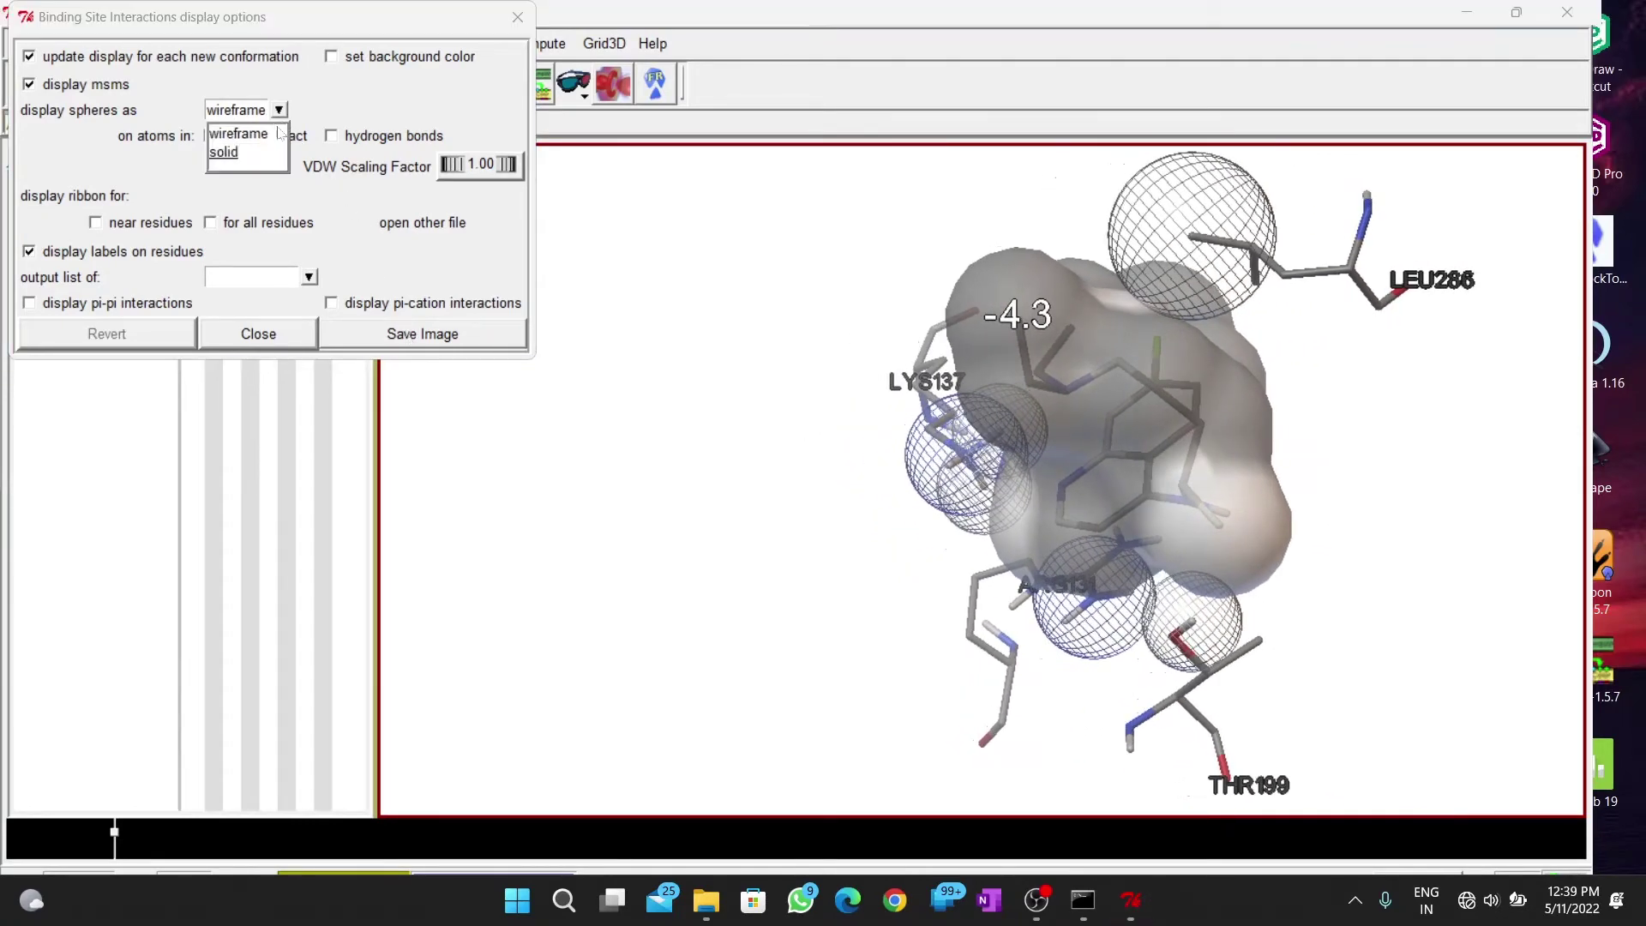
click(224, 153)
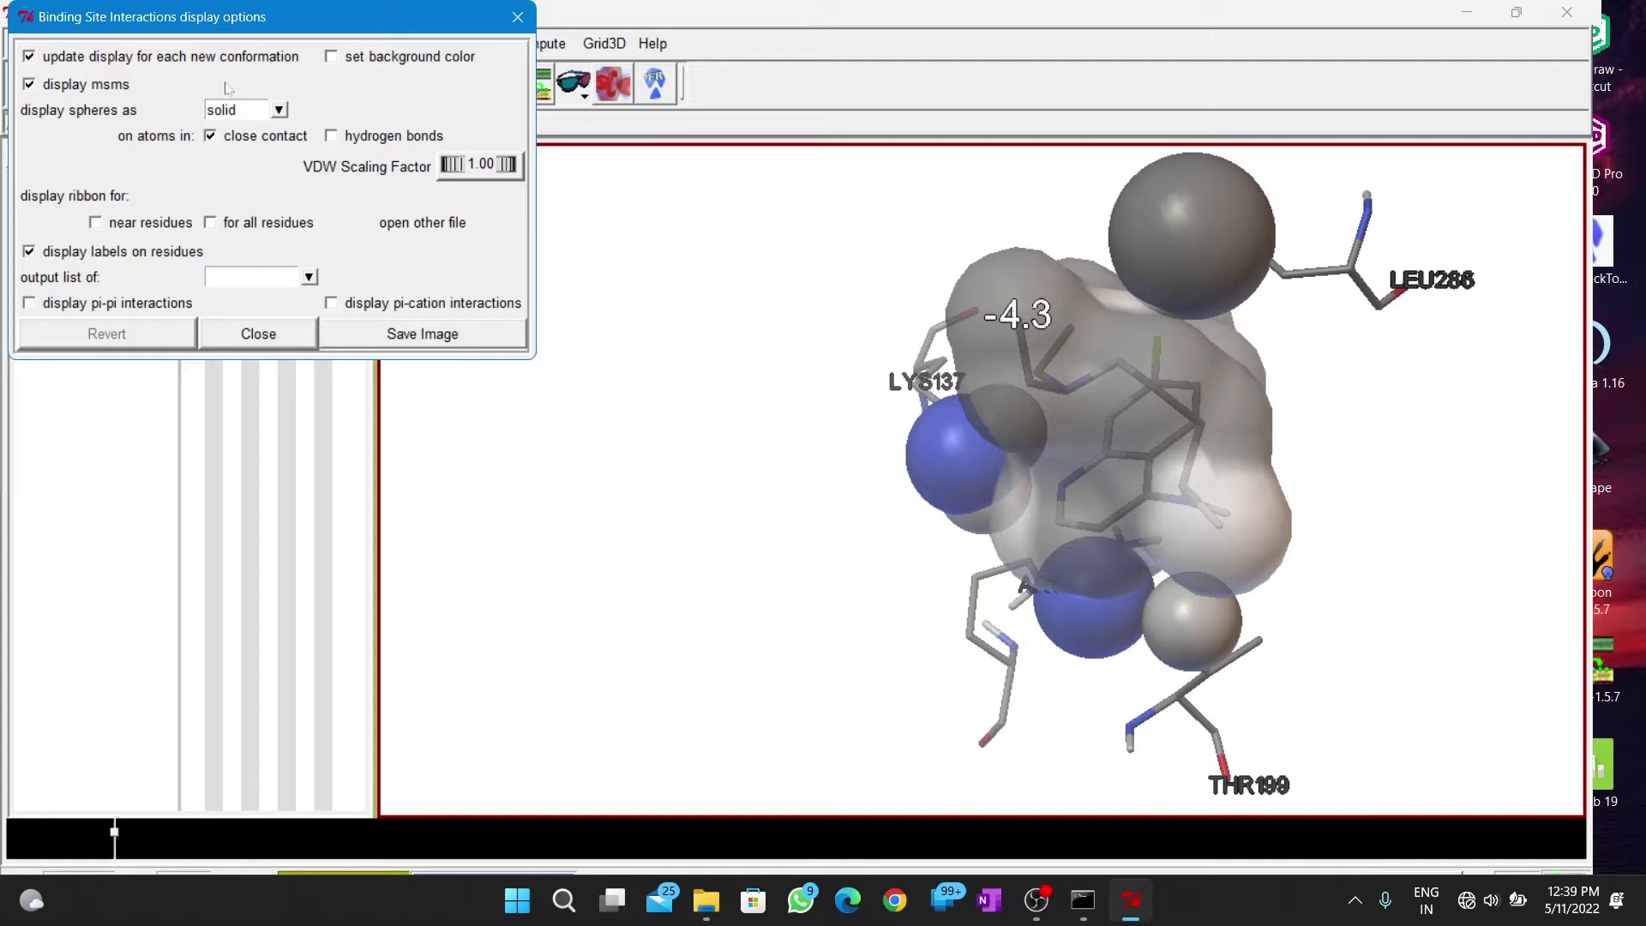
click(279, 109)
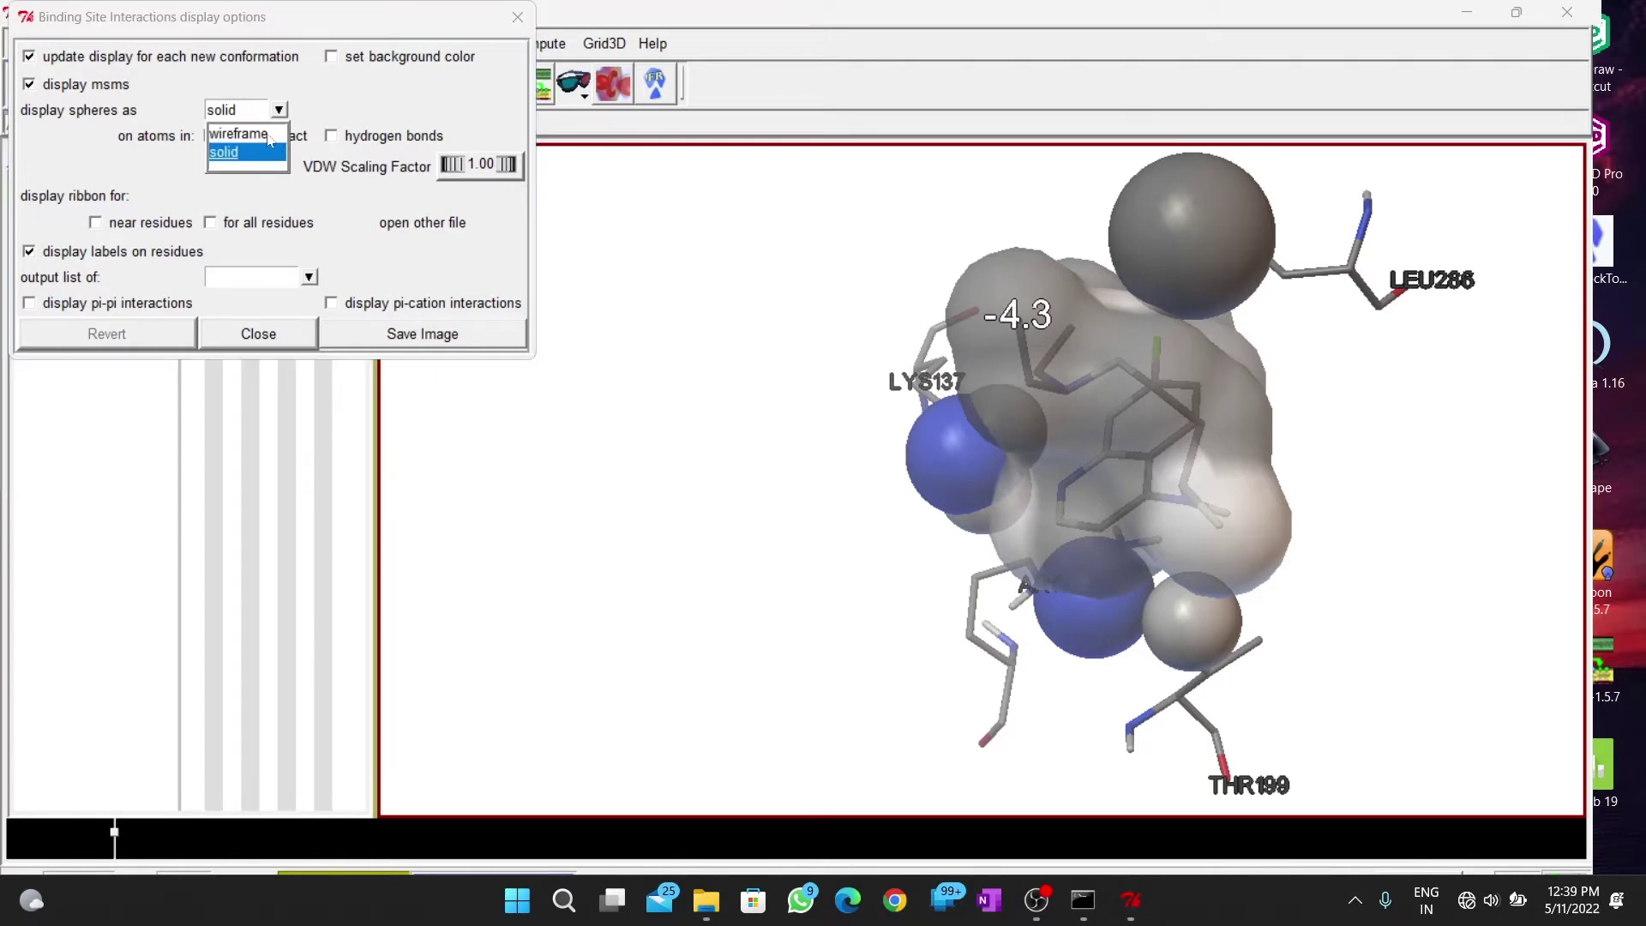
click(239, 135)
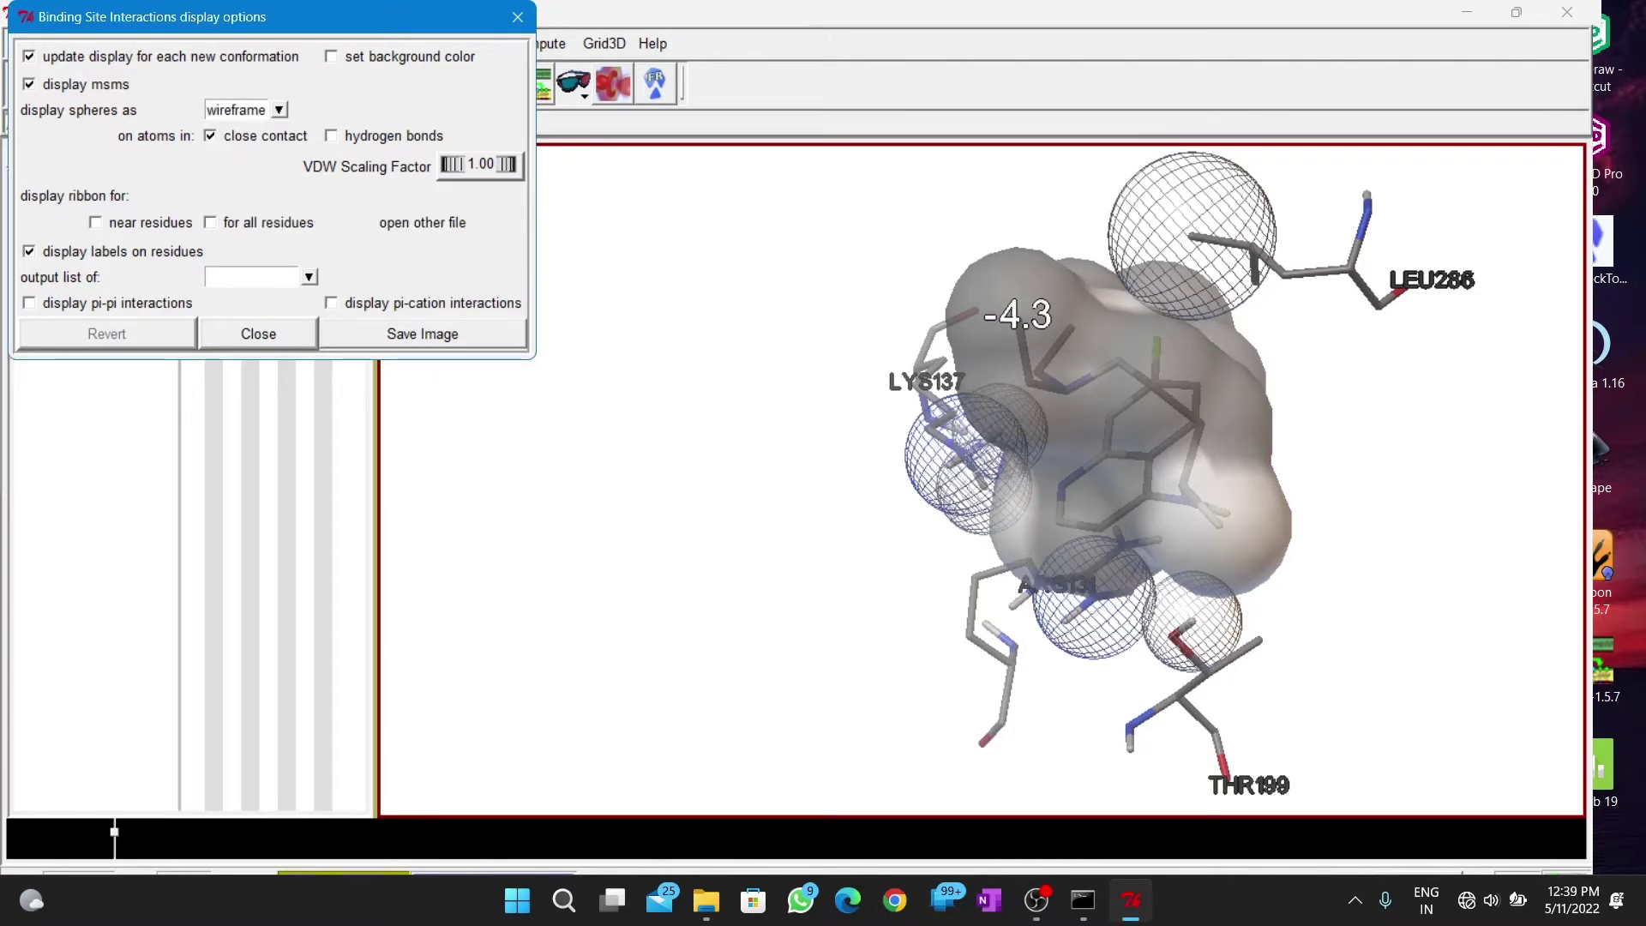
click(330, 135)
drag(966, 344, 1019, 364)
mouse_move(1028, 444)
mouse_down()
mouse_move(1144, 347)
mouse_move(1046, 389)
mouse_up()
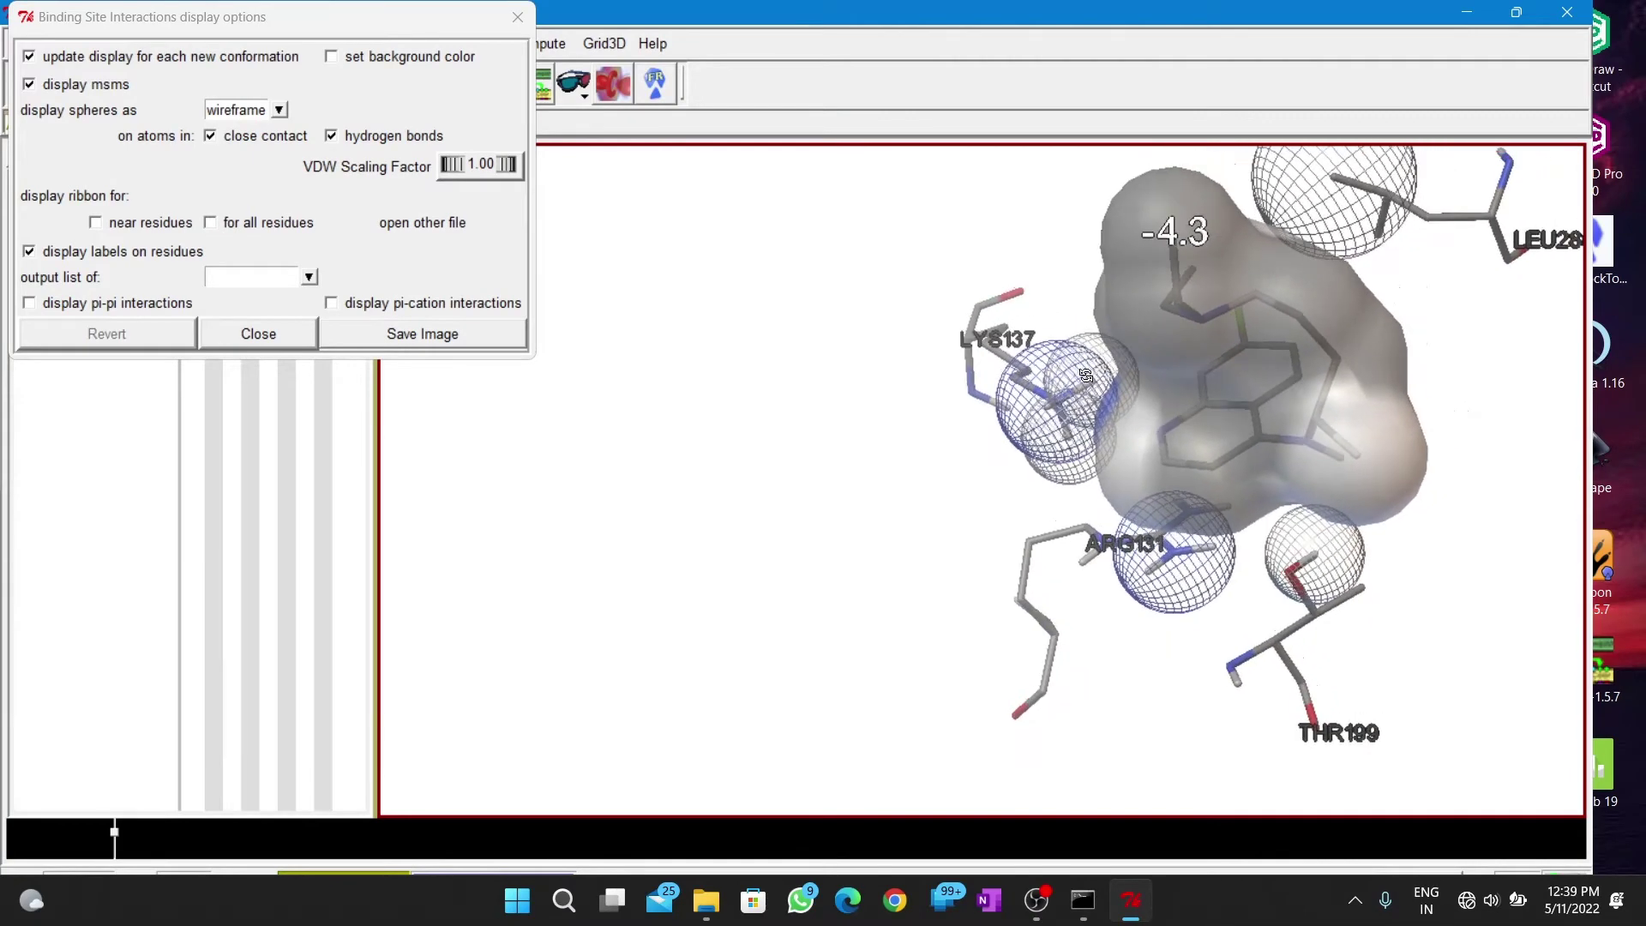
mouse_move(1246, 391)
mouse_down()
mouse_move(1048, 369)
mouse_move(1106, 353)
mouse_move(717, 378)
mouse_up()
click(332, 135)
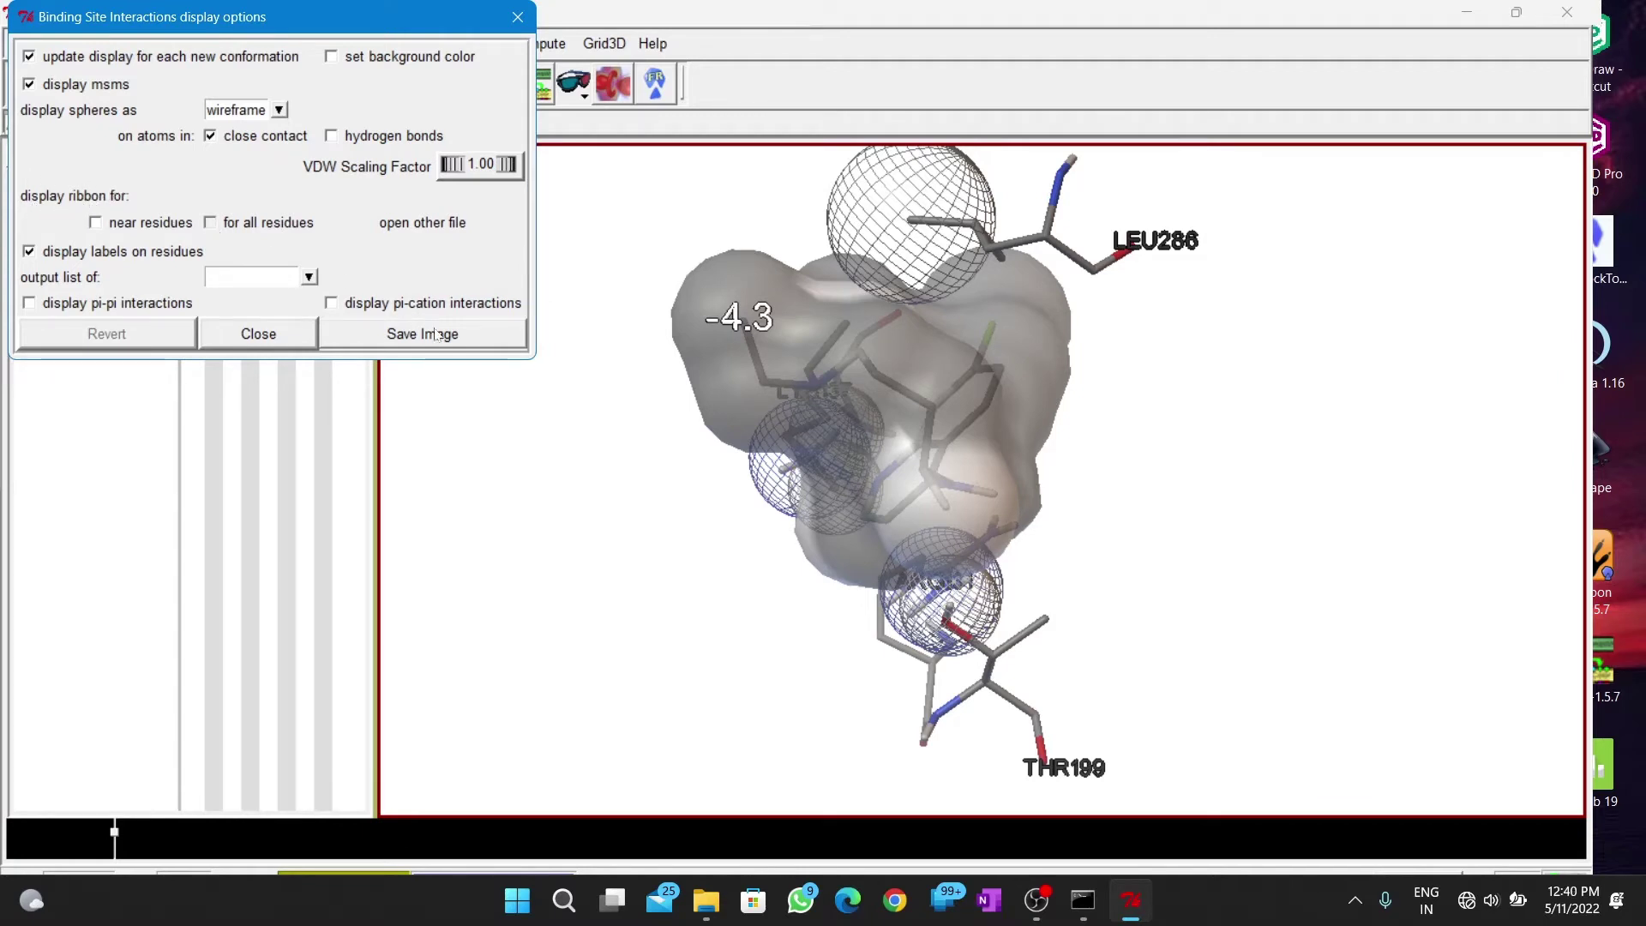
Turn on ribbons for all residues and rotate the protein around the binding site
click(212, 223)
mouse_move(900, 385)
mouse_down()
mouse_move(977, 365)
mouse_move(1222, 409)
mouse_up()
scroll(1009, 370, down, 3)
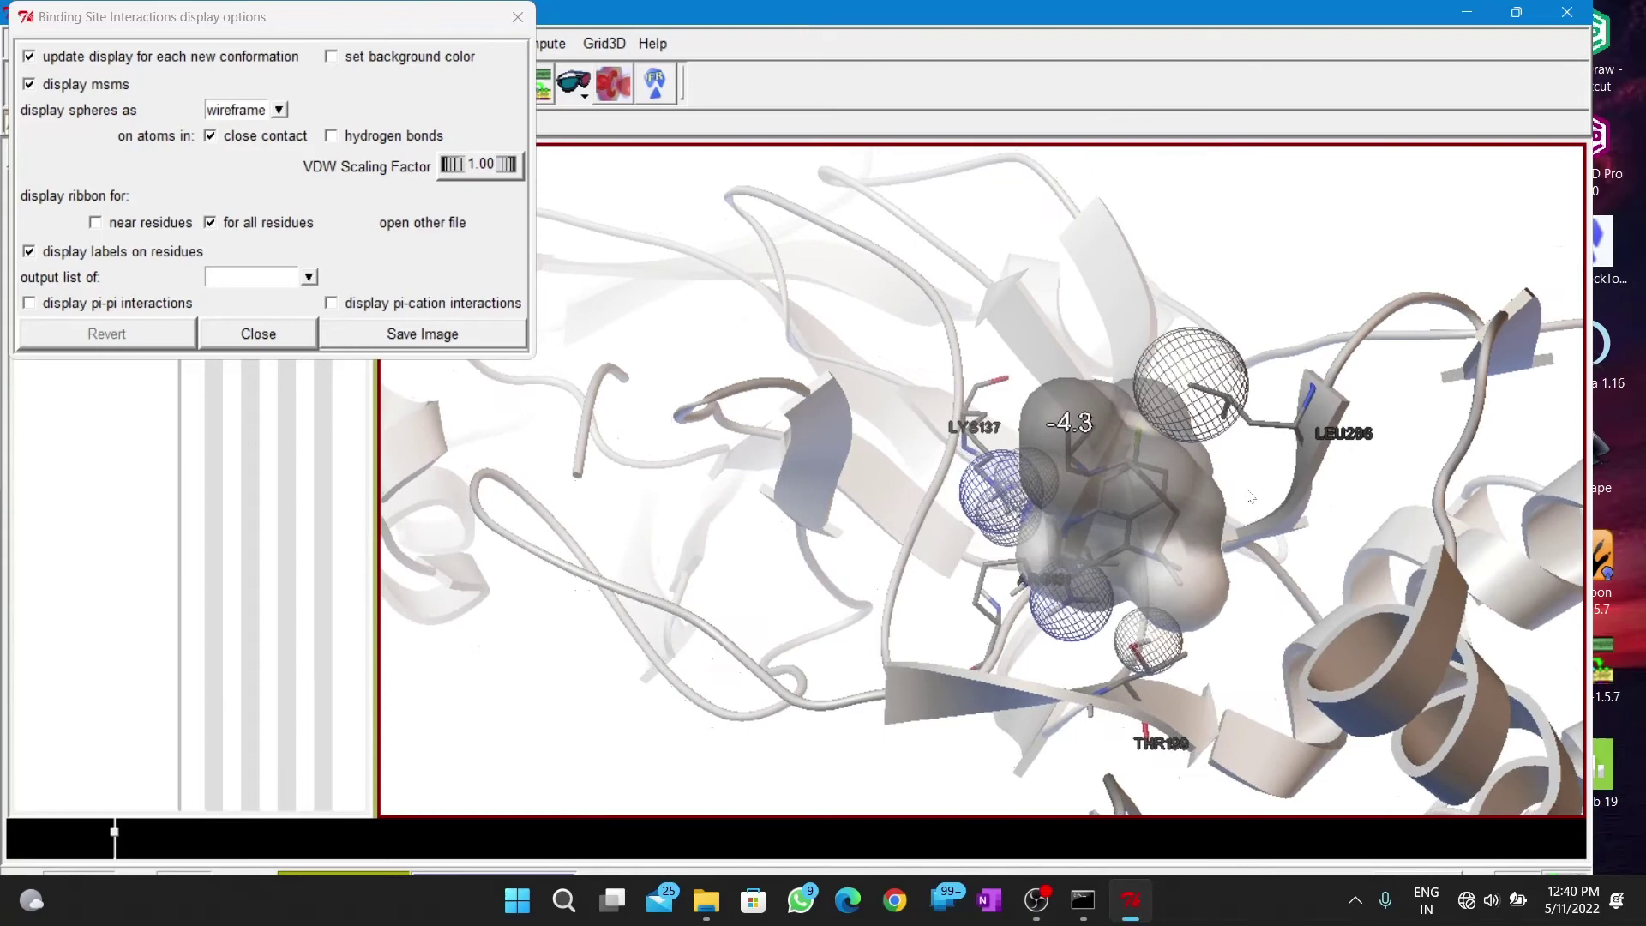
drag(1222, 477, 1247, 496)
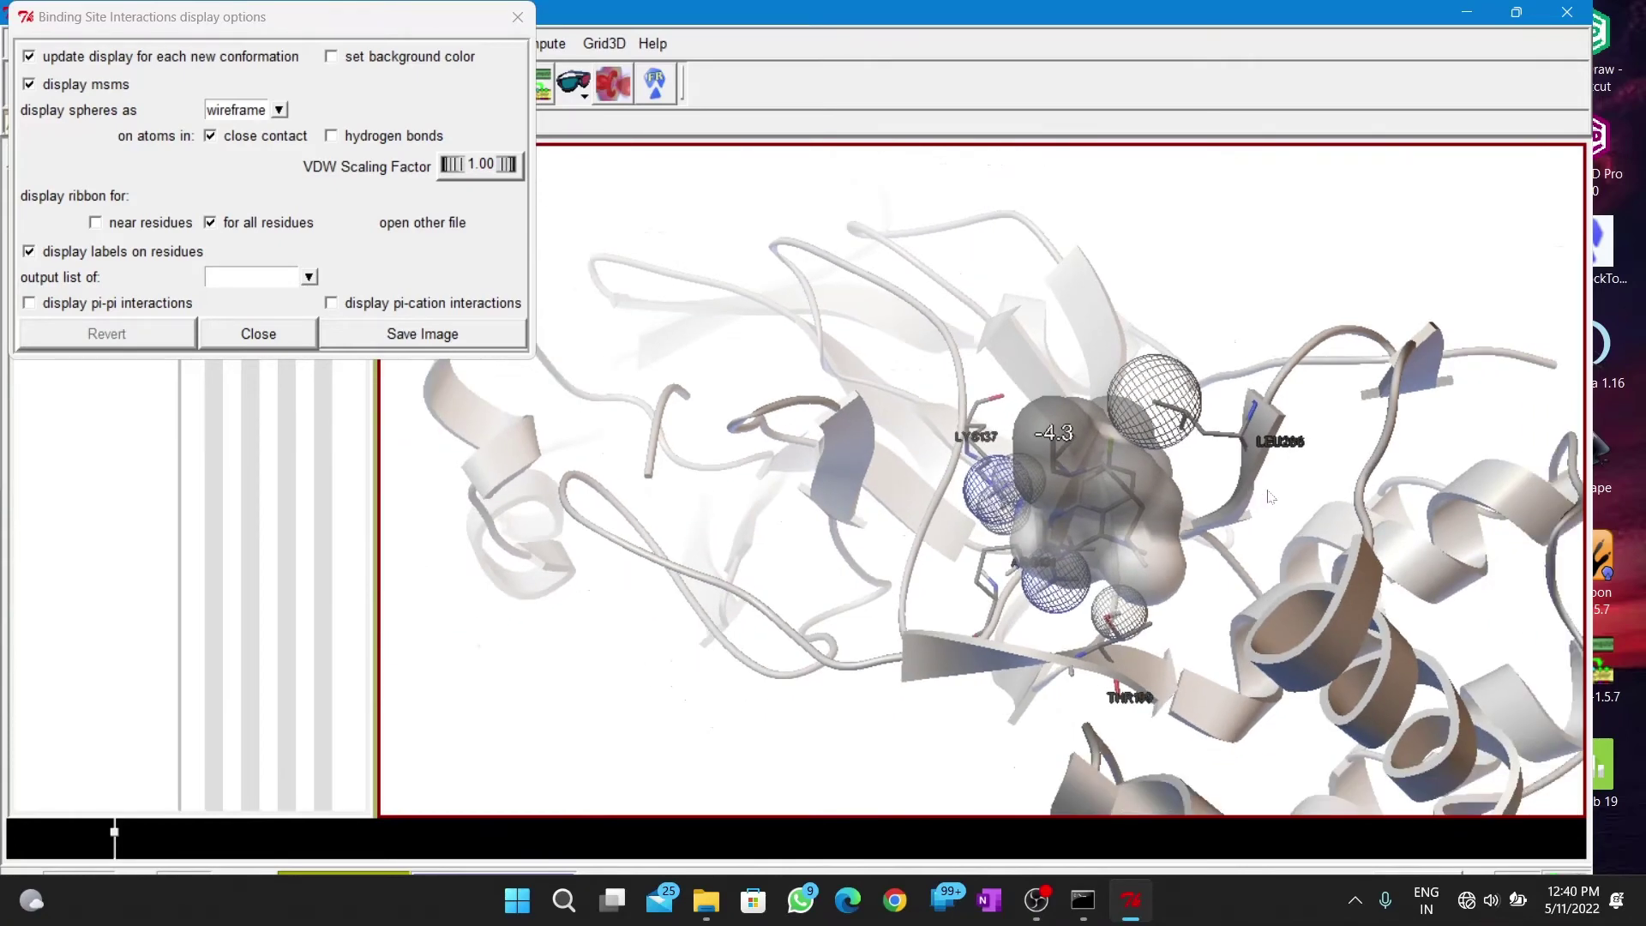
mouse_move(1270, 497)
mouse_down()
mouse_move(1212, 435)
mouse_move(1205, 500)
mouse_move(1161, 459)
mouse_up()
scroll(1204, 499, up, 3)
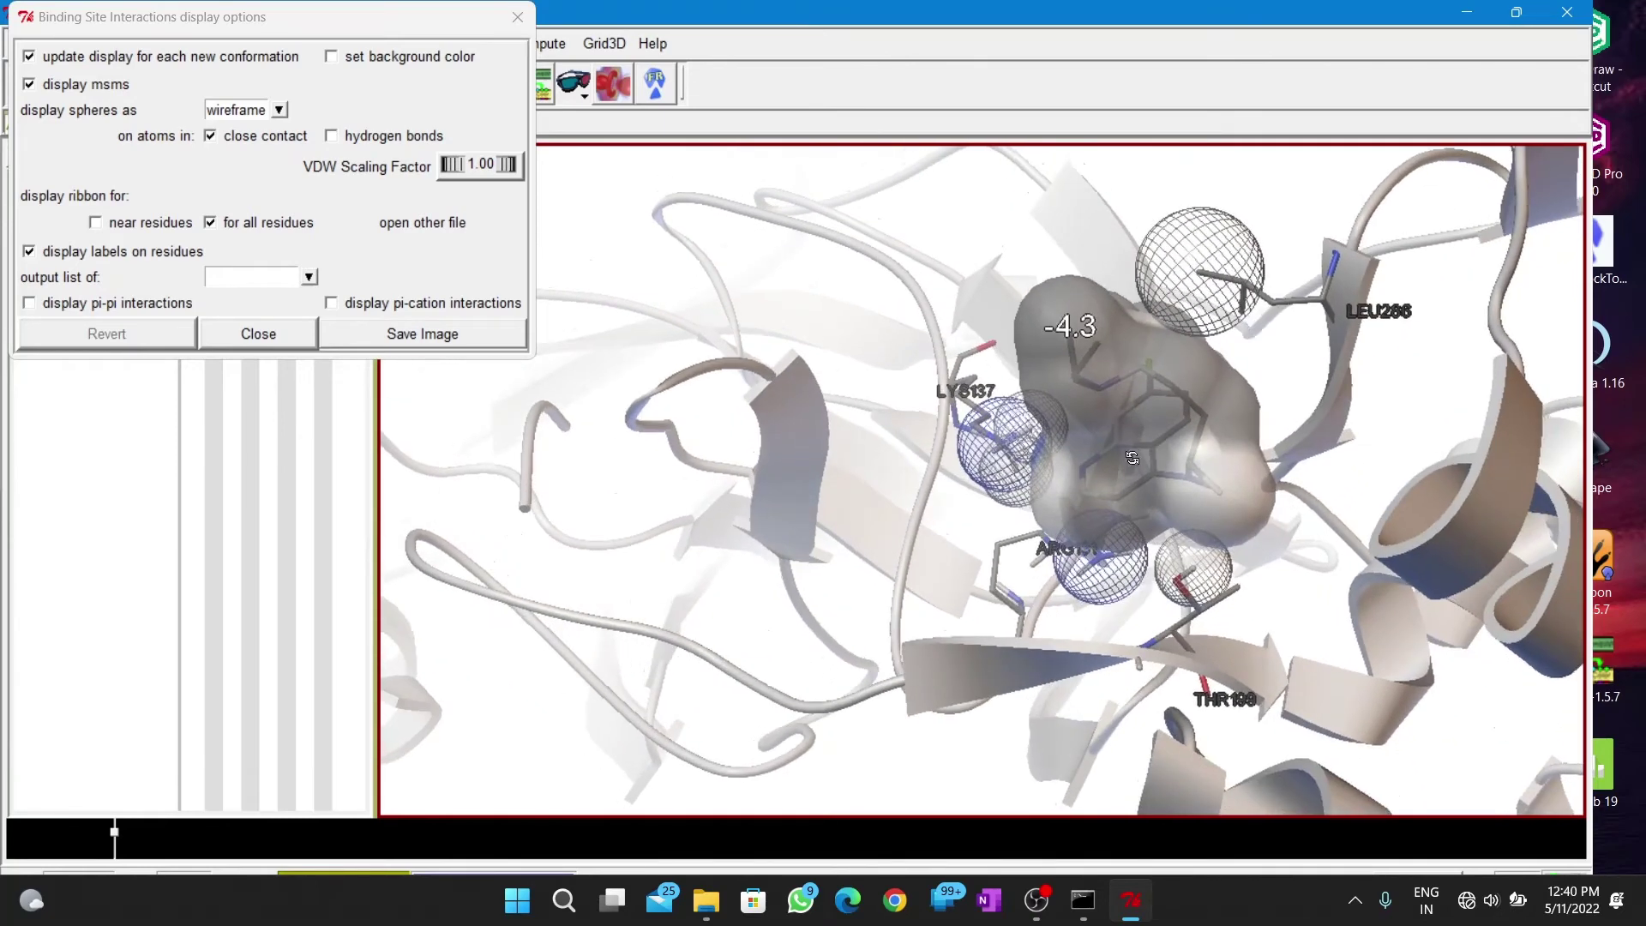
drag(1129, 457, 764, 414)
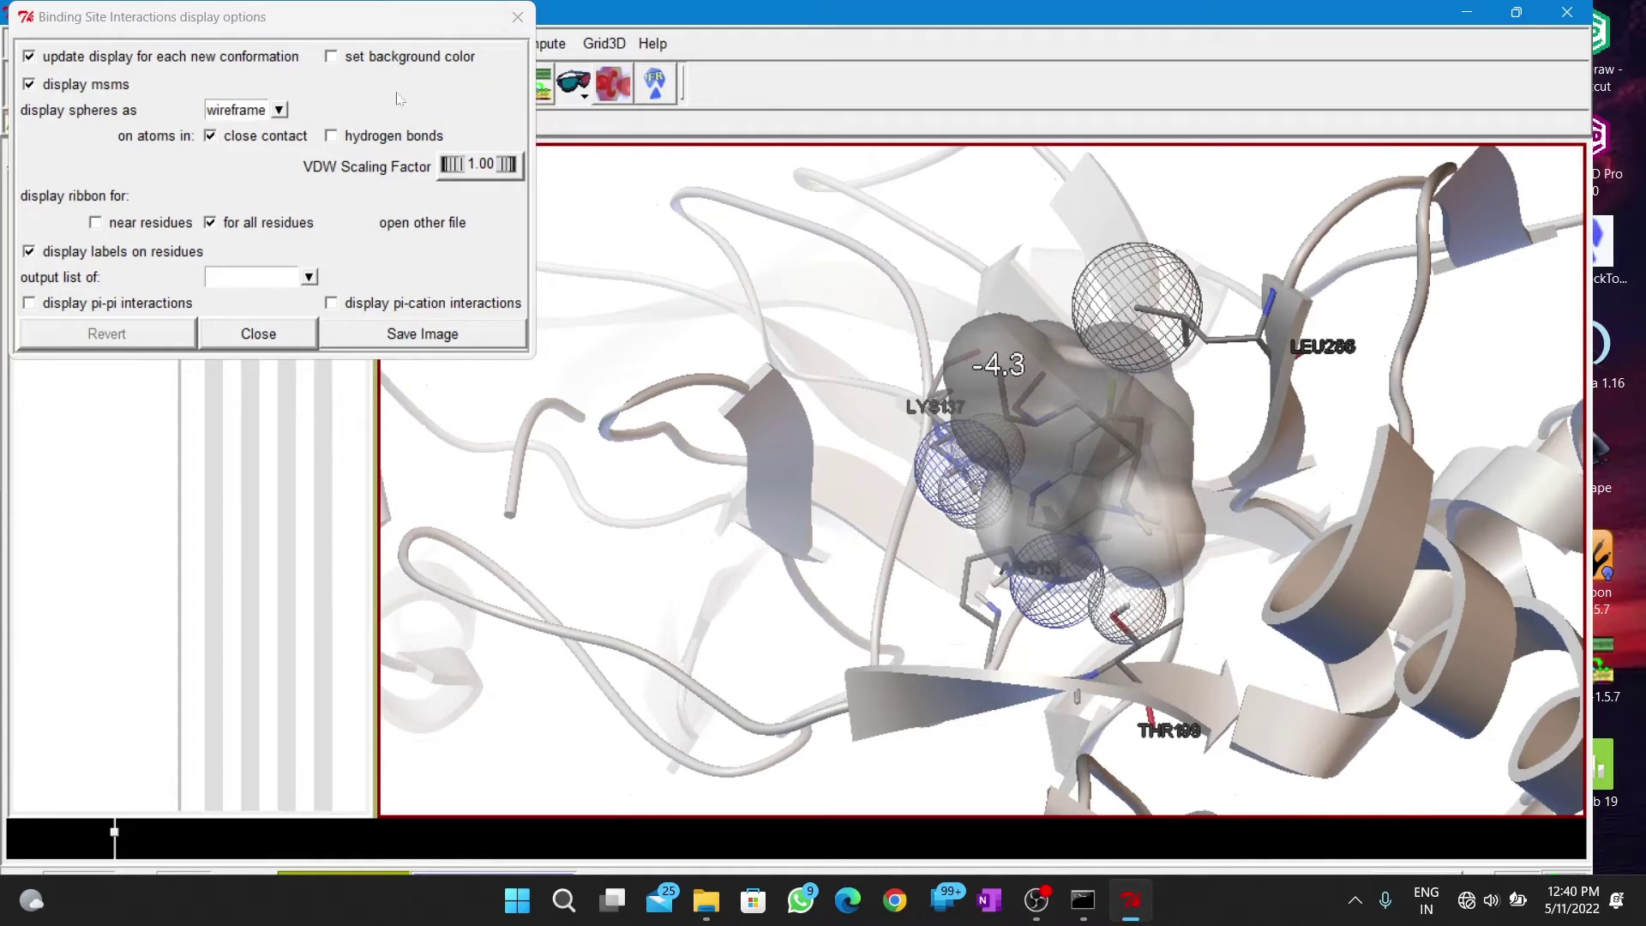
click(333, 56)
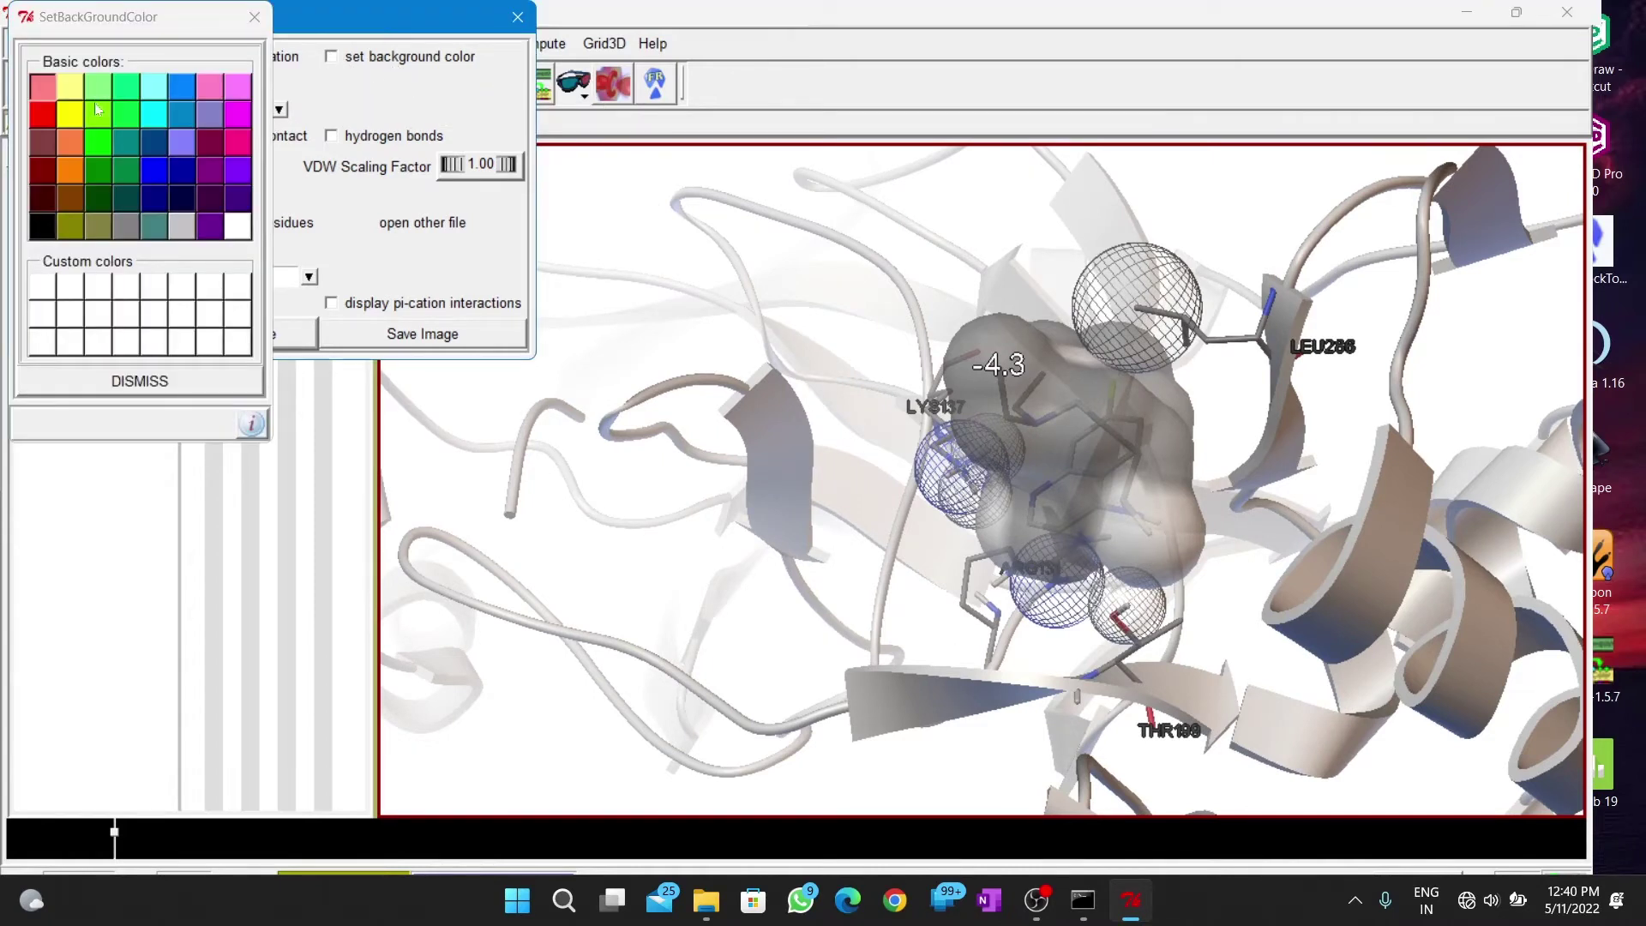
click(73, 90)
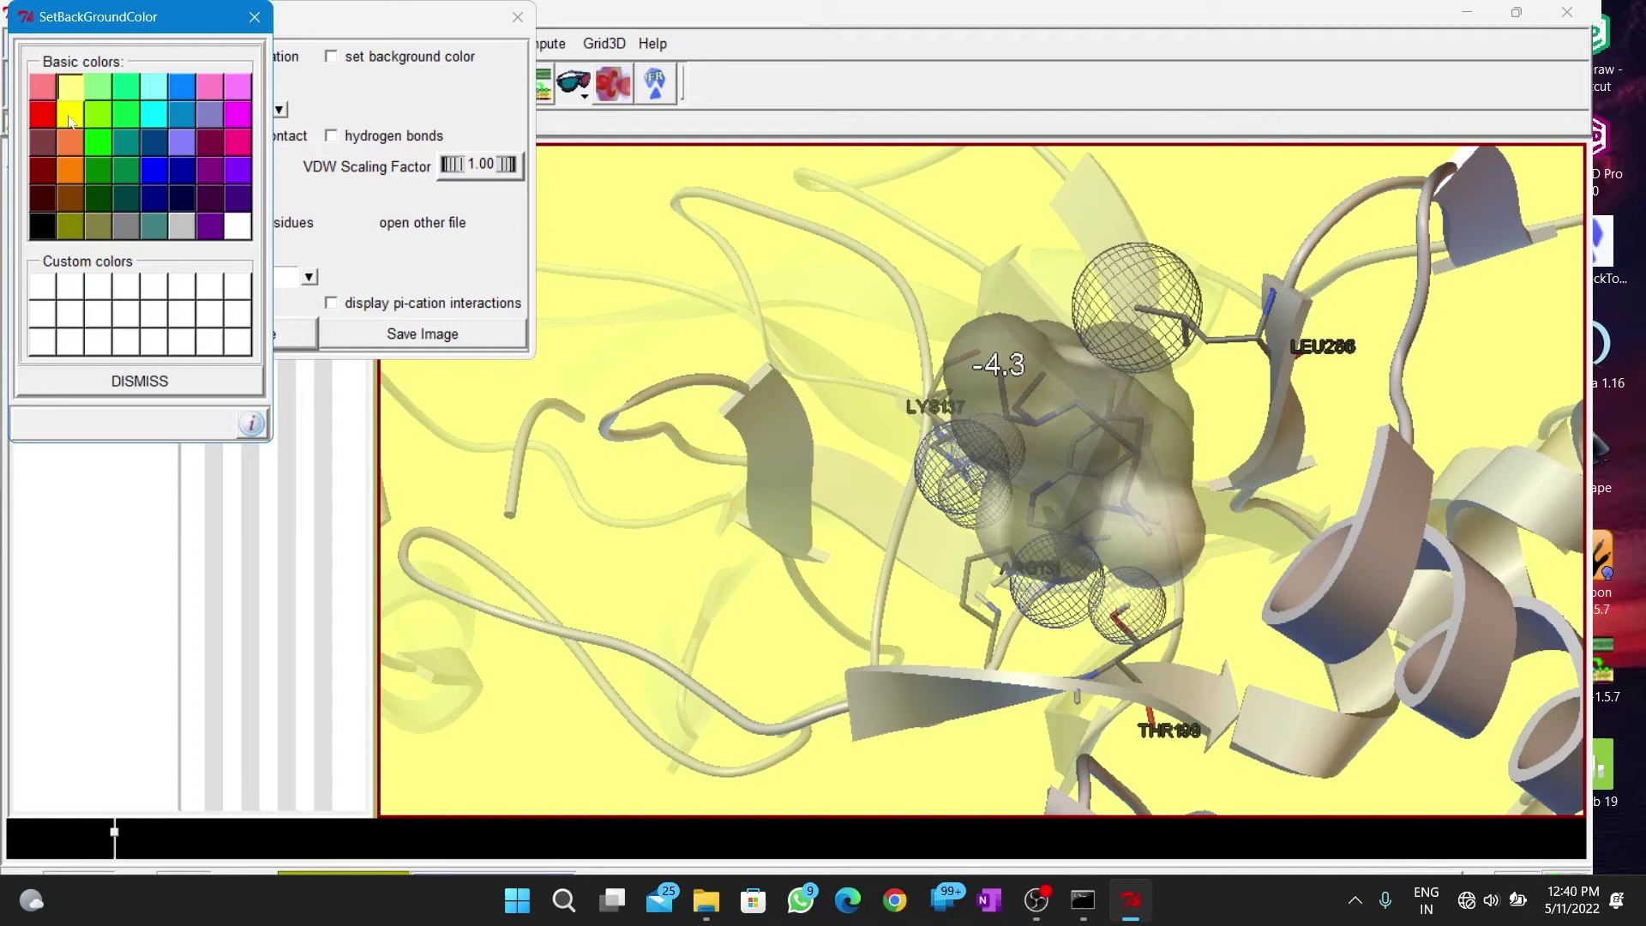
click(72, 117)
click(208, 89)
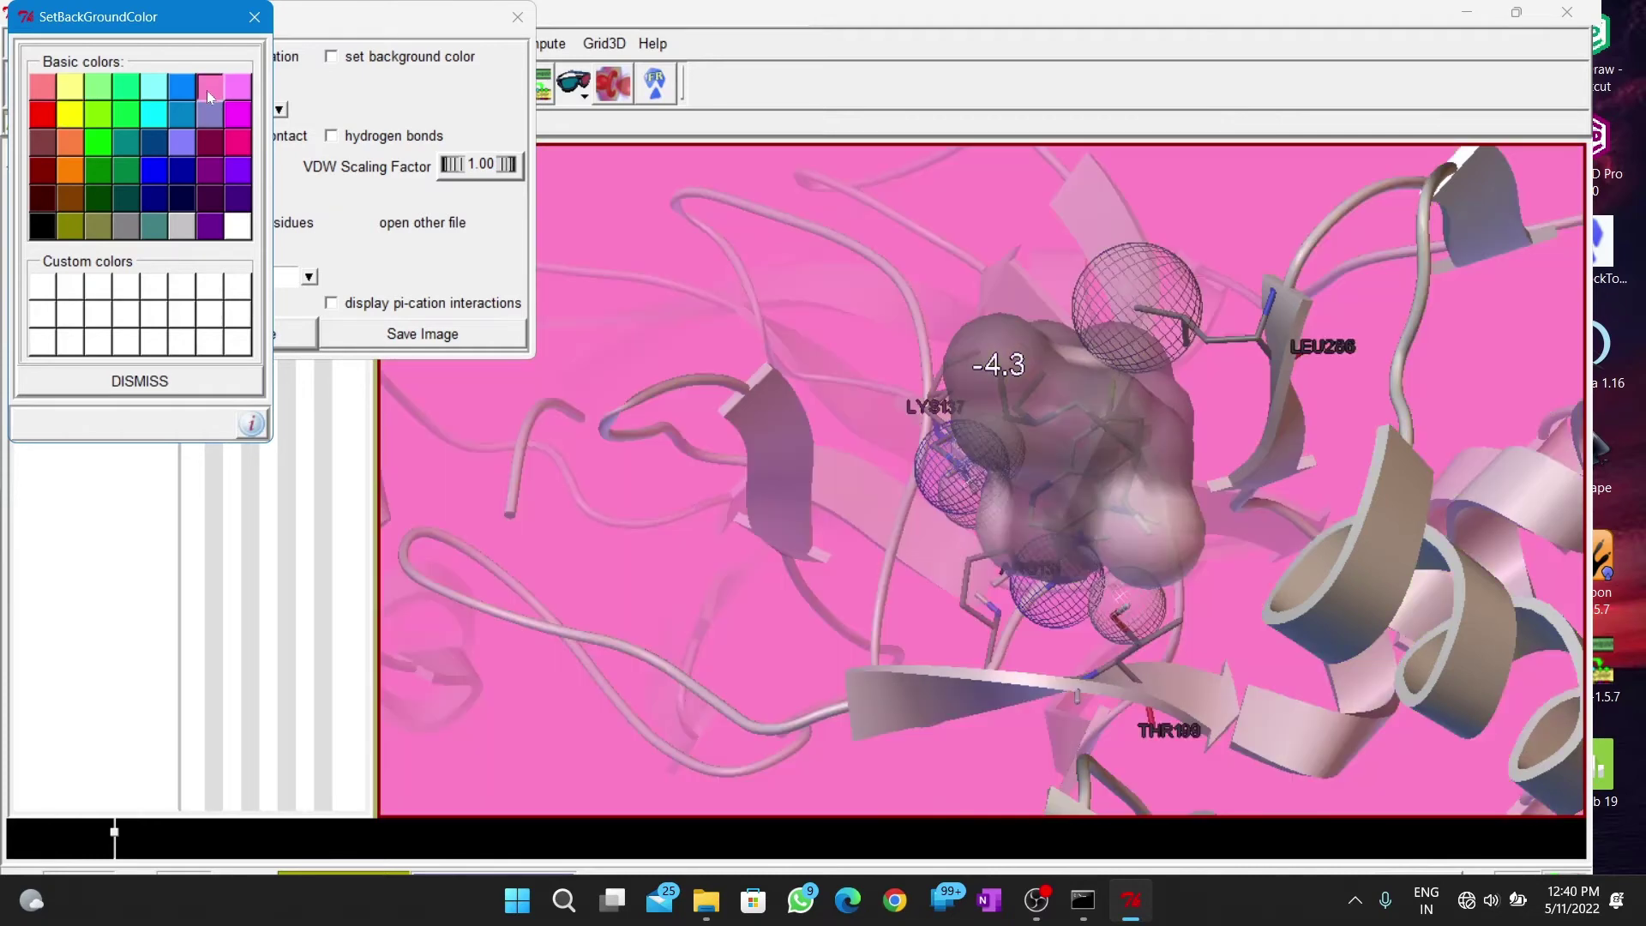
click(42, 121)
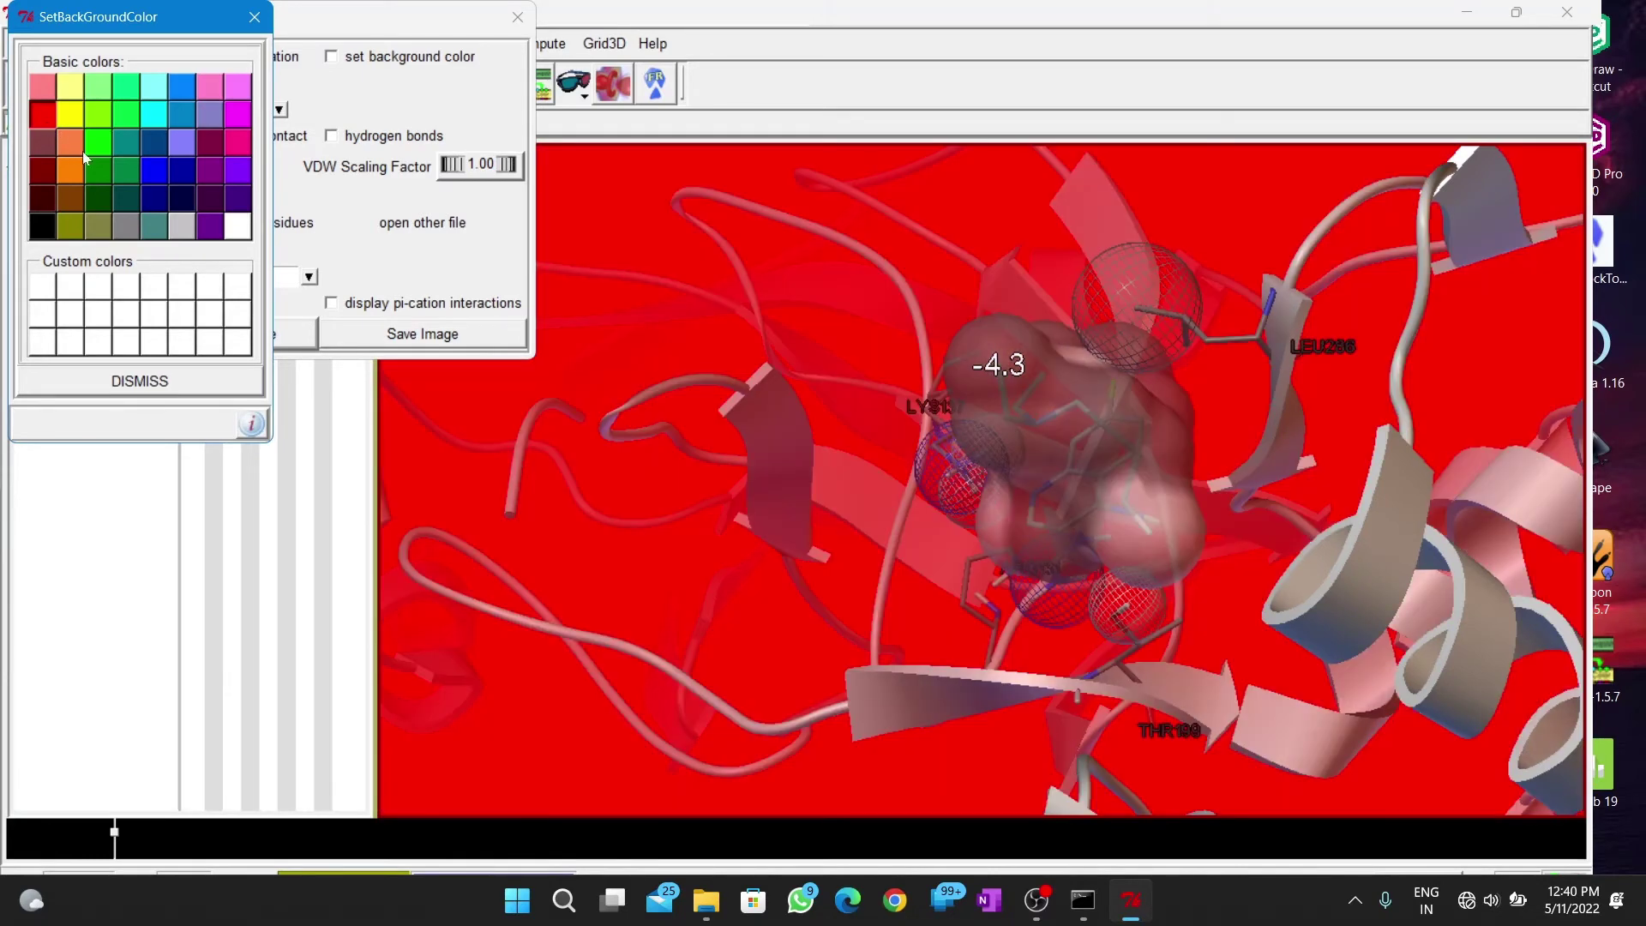
click(73, 149)
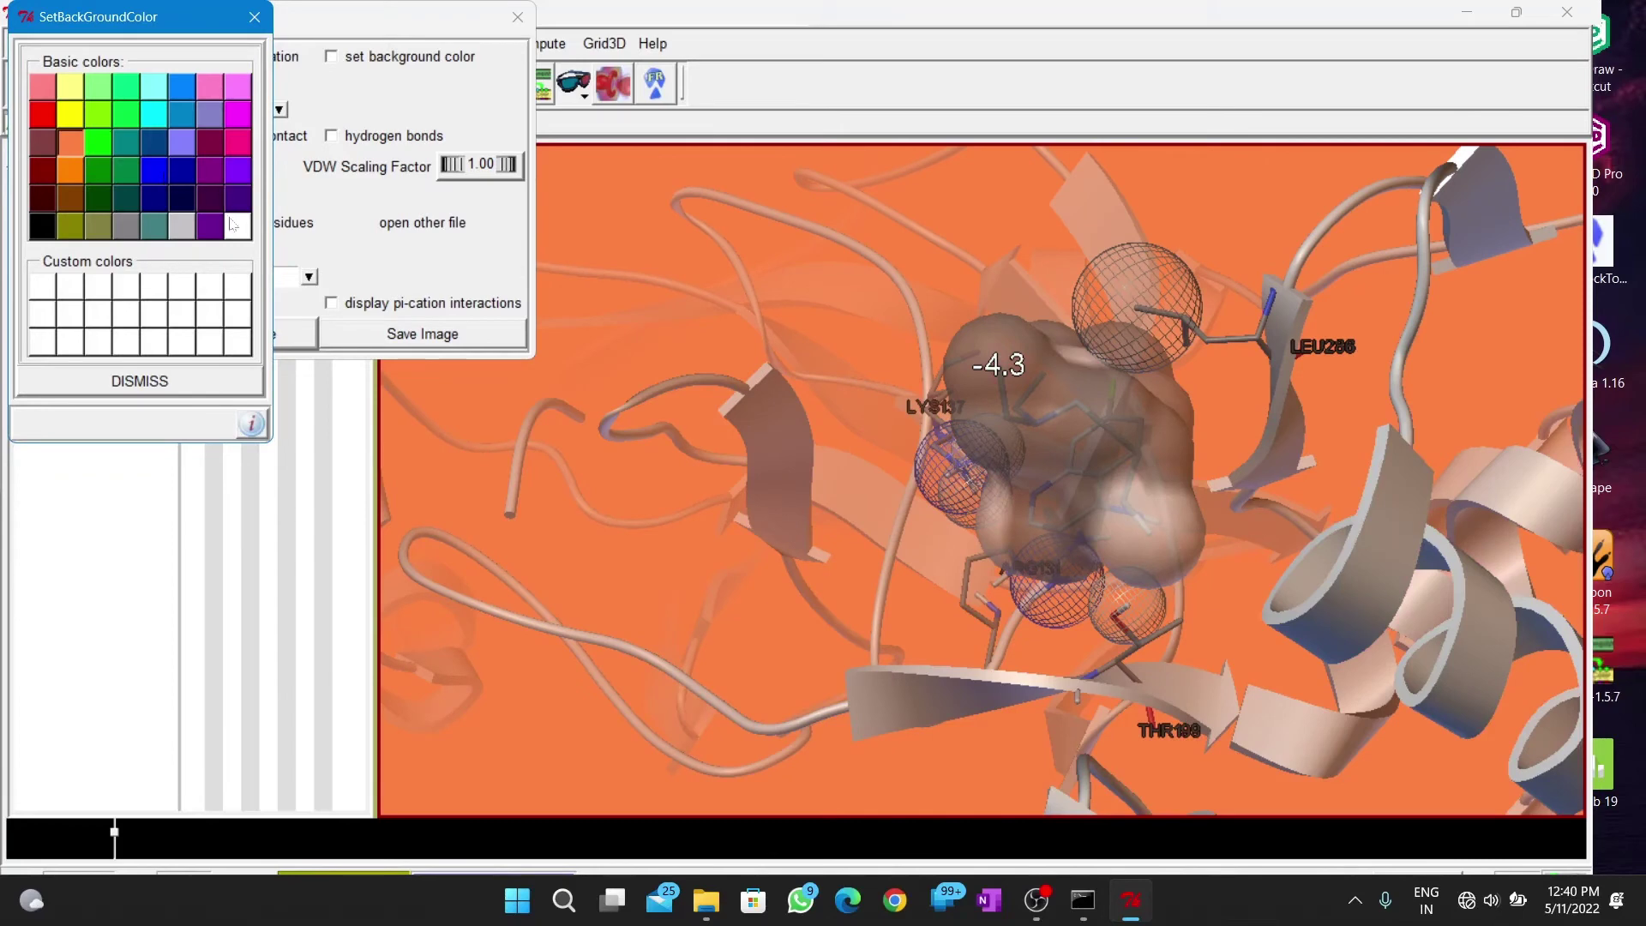
click(182, 227)
click(239, 229)
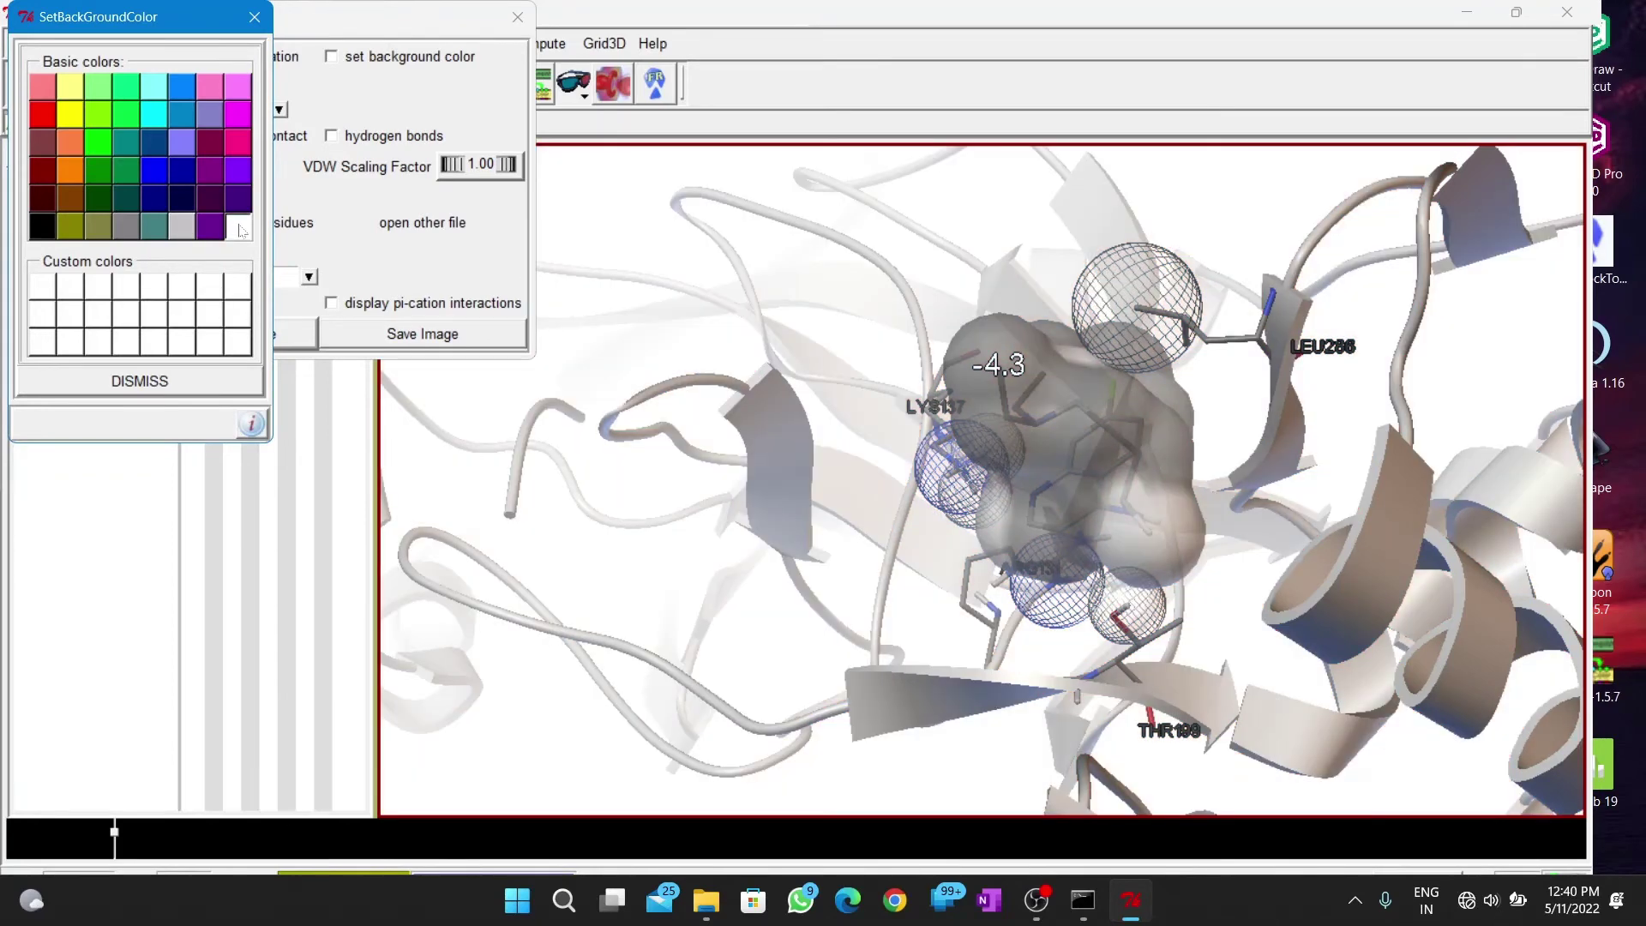
click(203, 376)
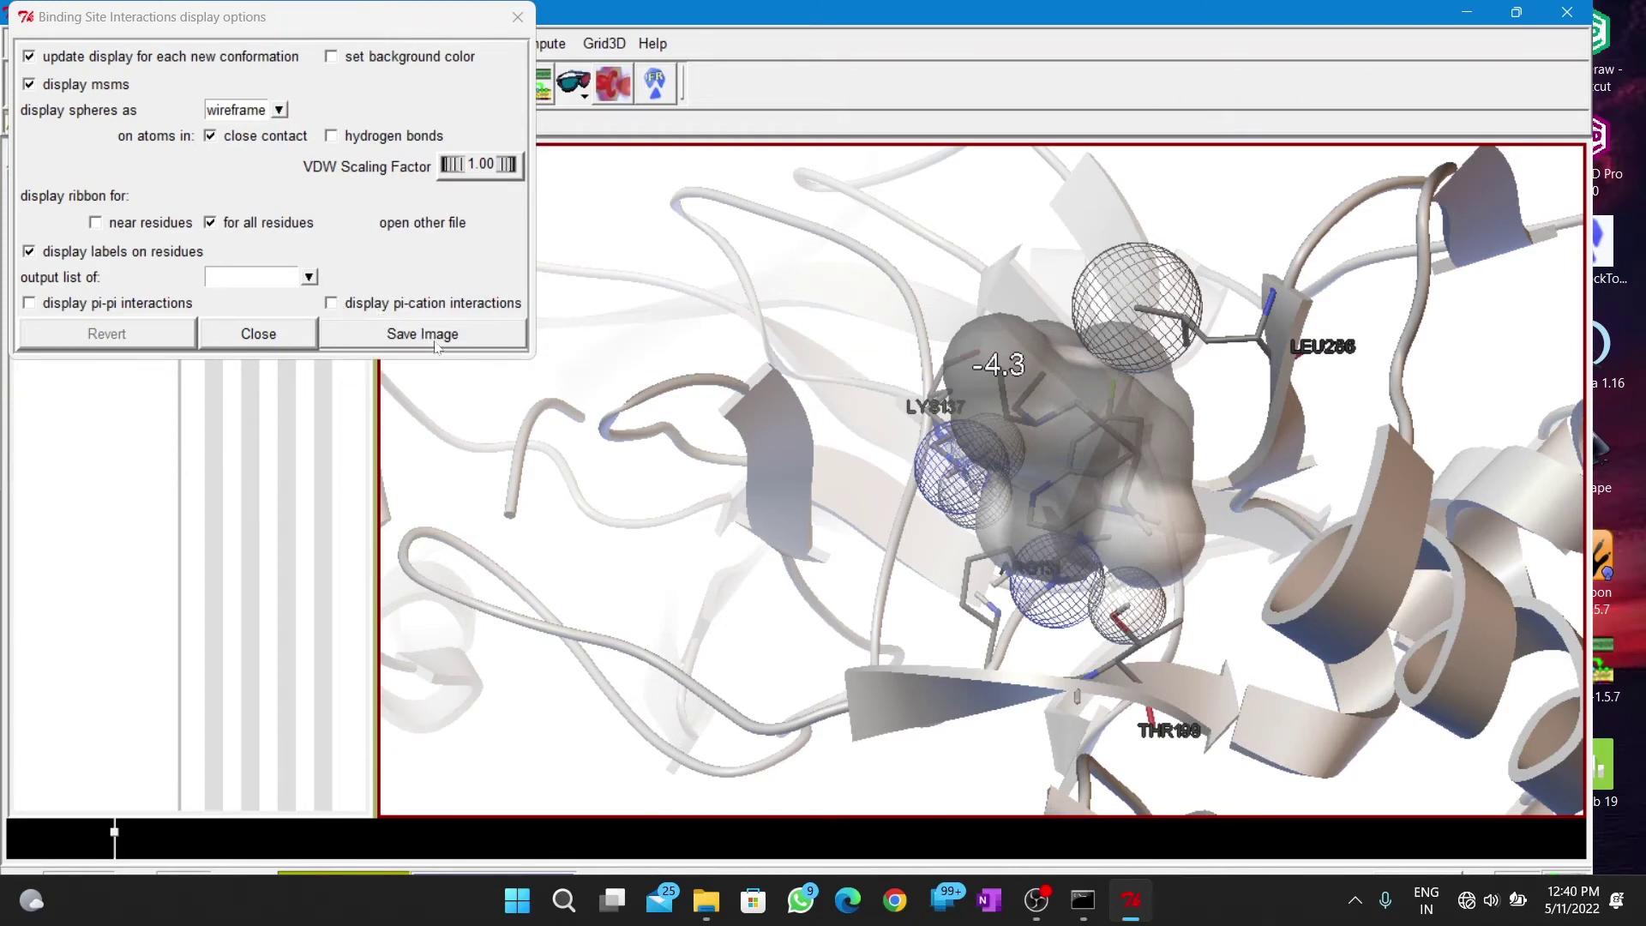
Save the scene as pose.png in Workspace with a transparent background
click(423, 334)
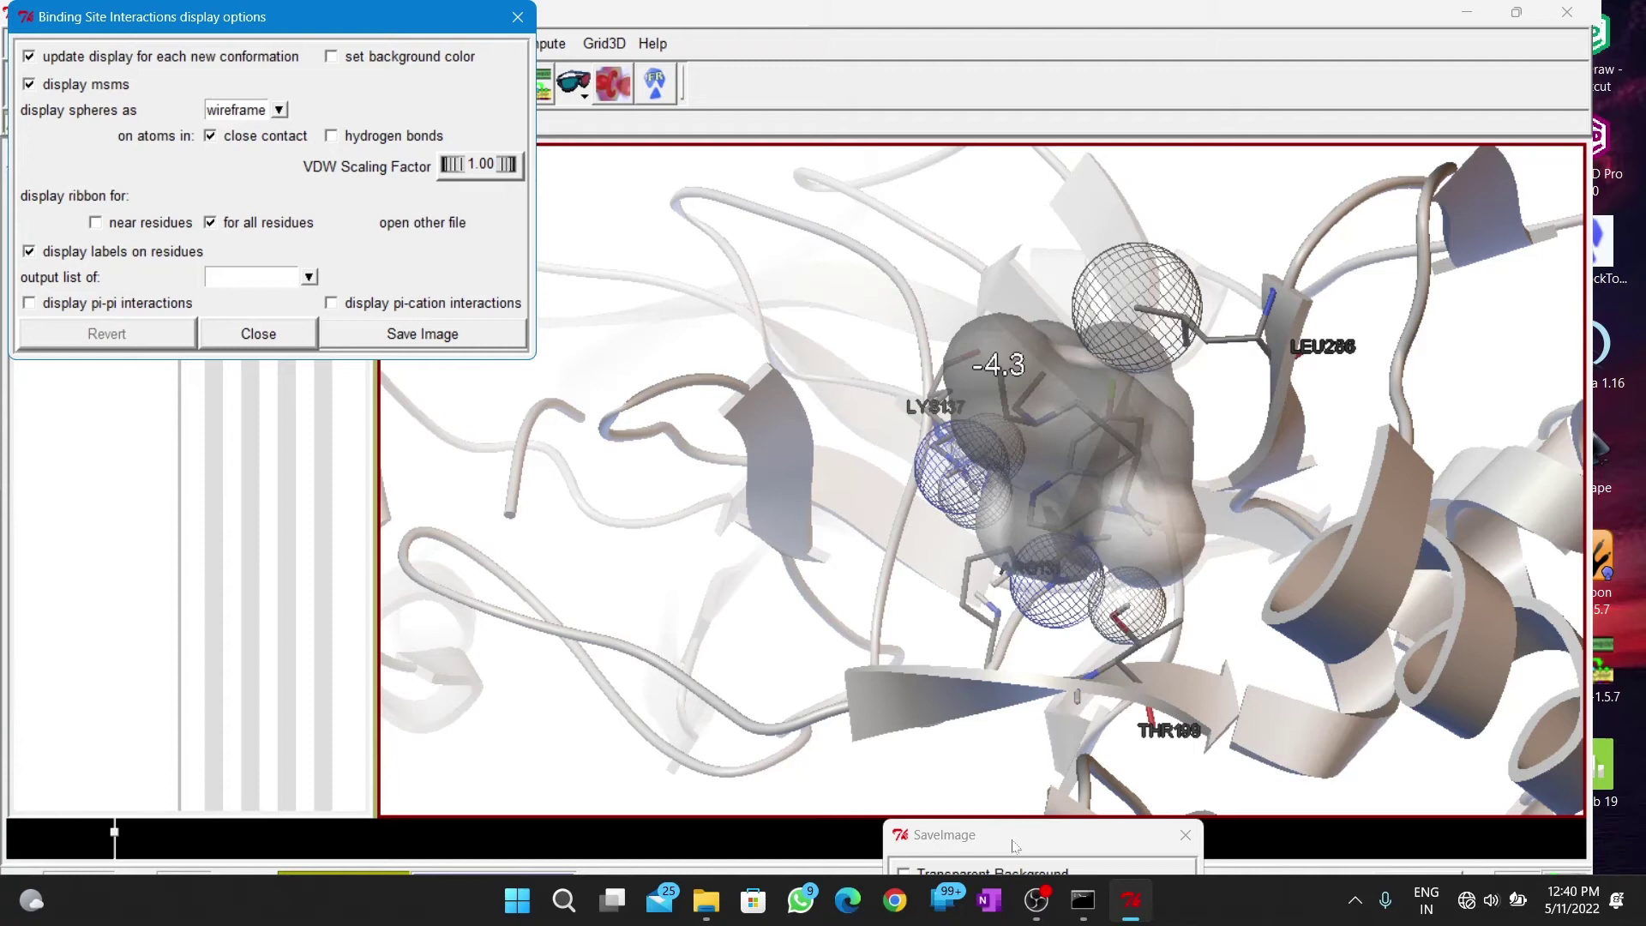
drag(1015, 836, 824, 345)
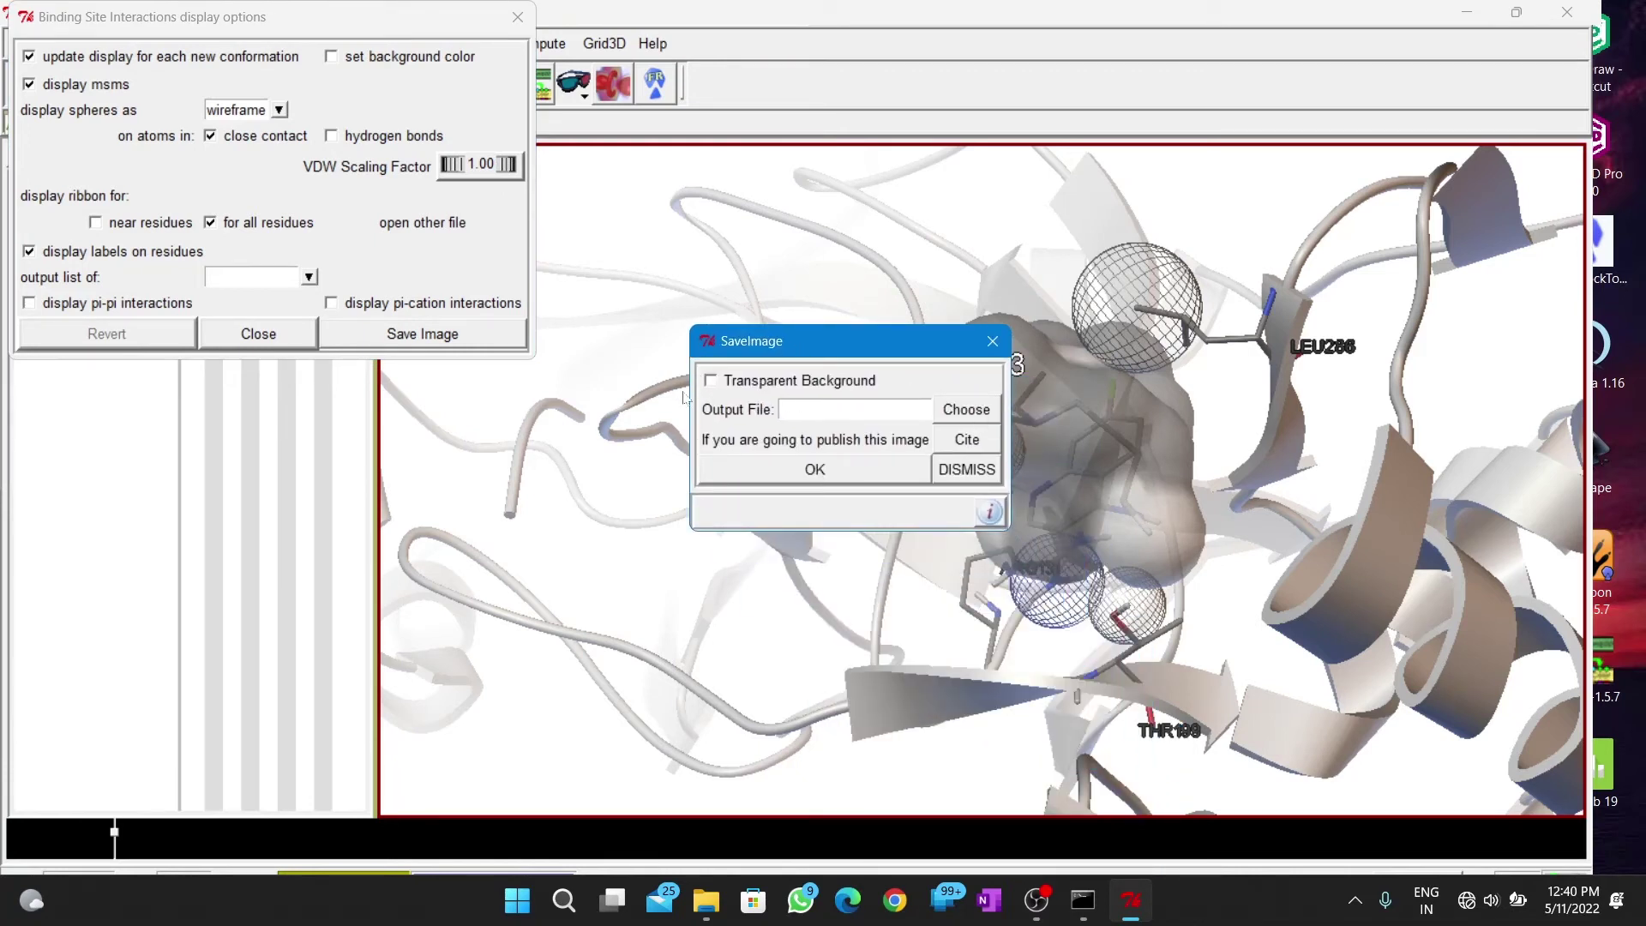
click(965, 410)
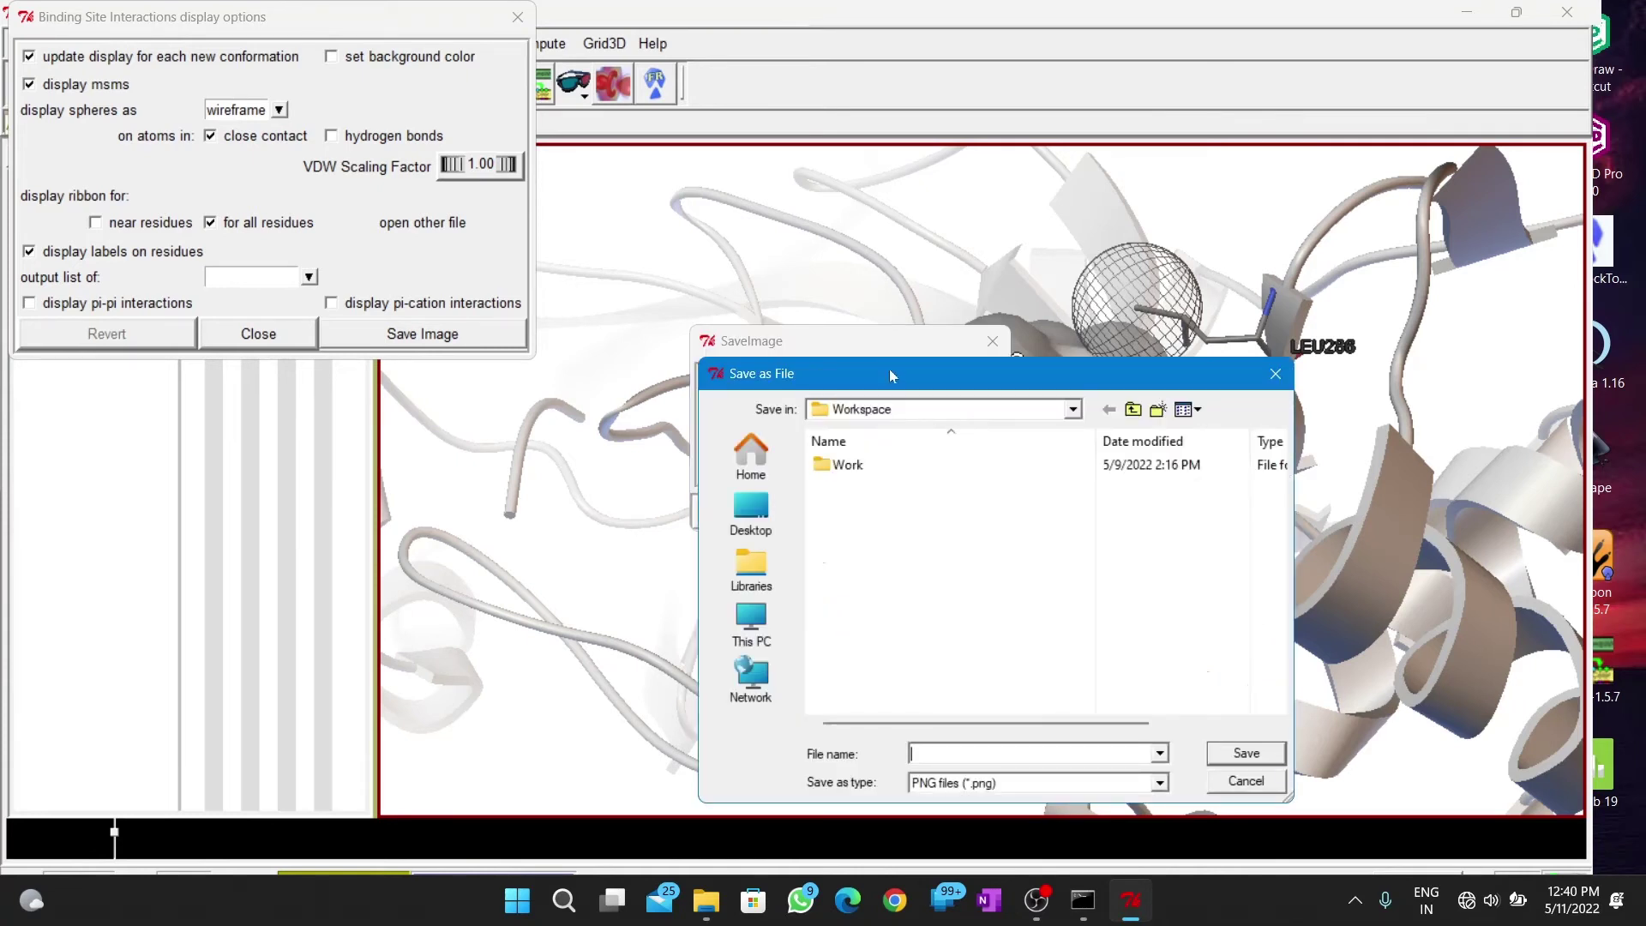
drag(889, 369, 770, 248)
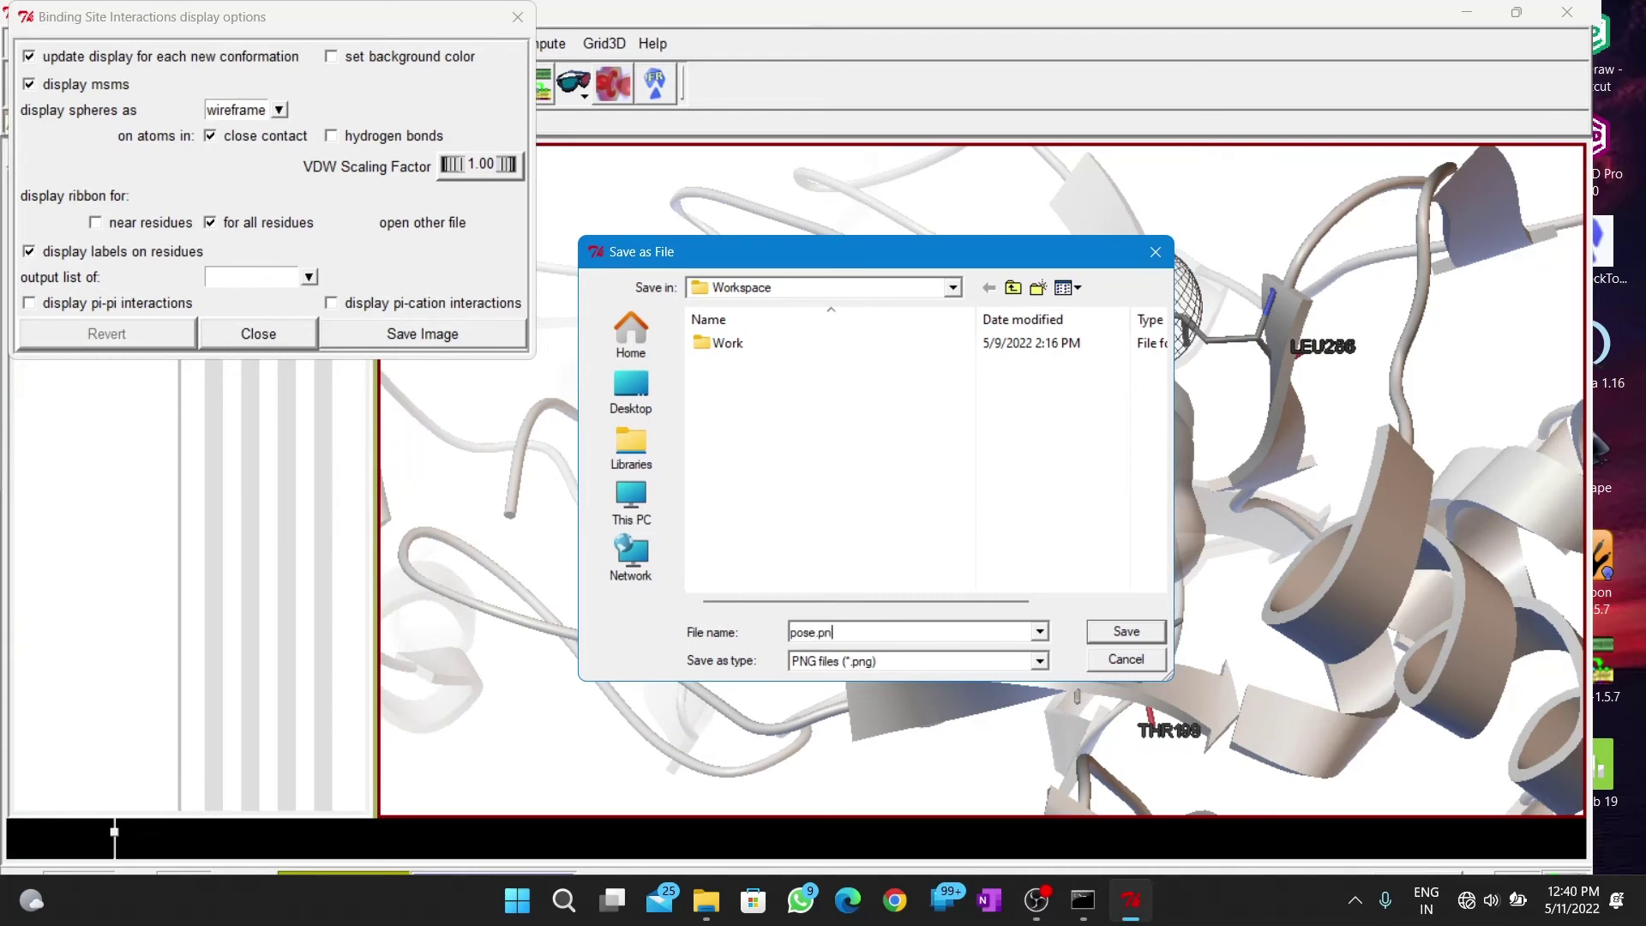
click(1125, 631)
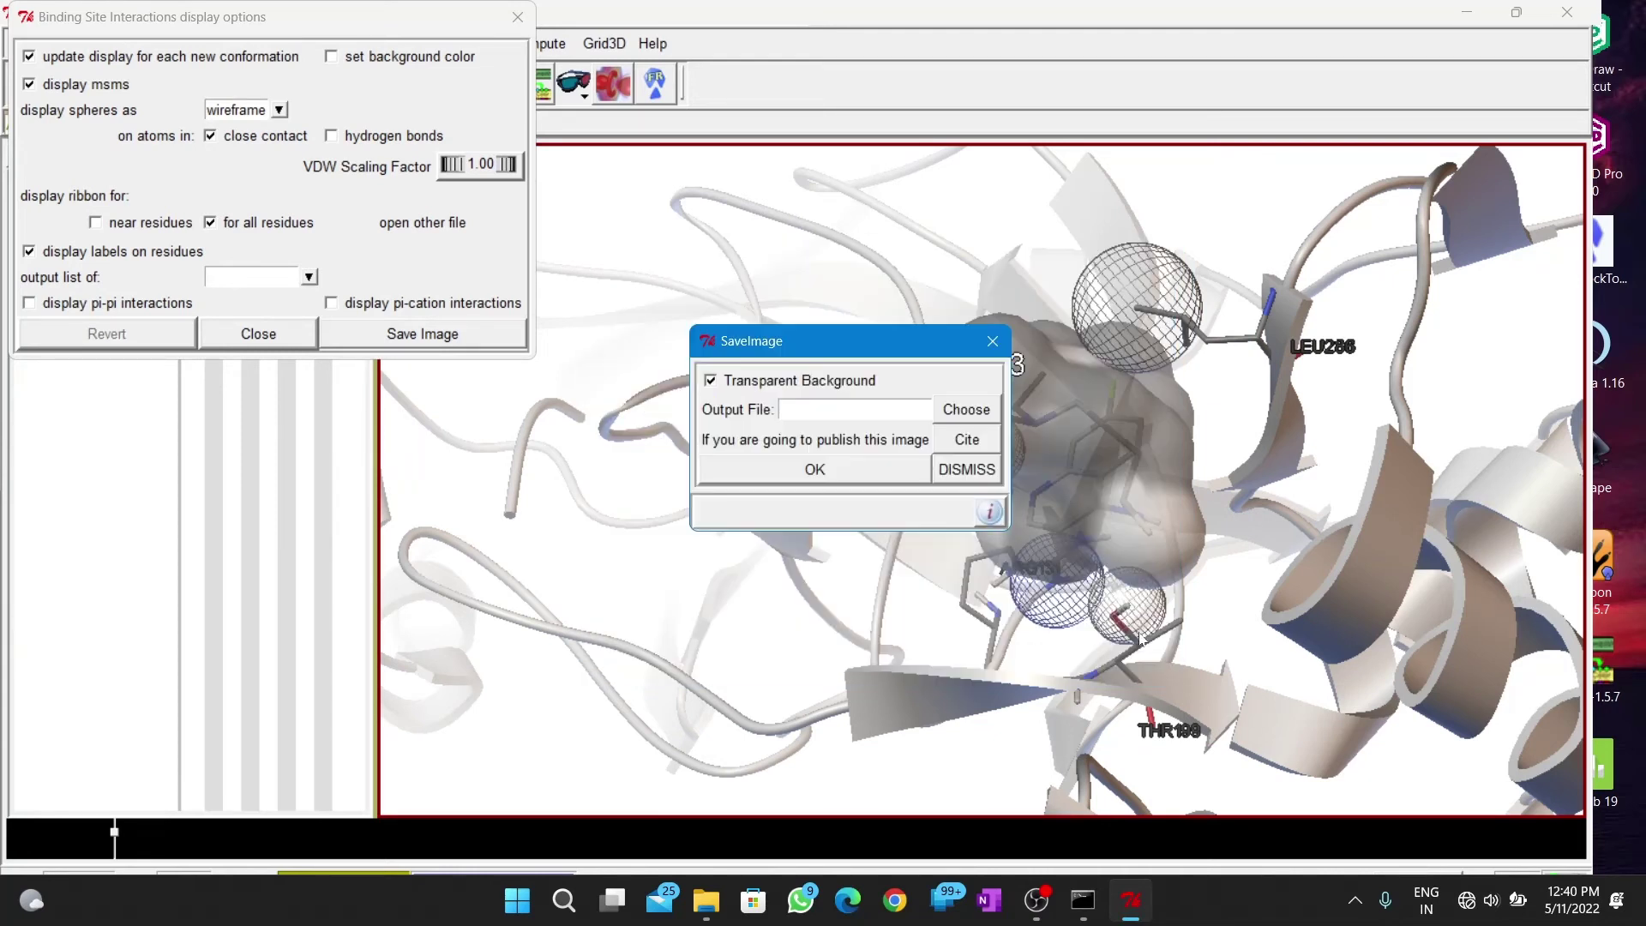
click(850, 469)
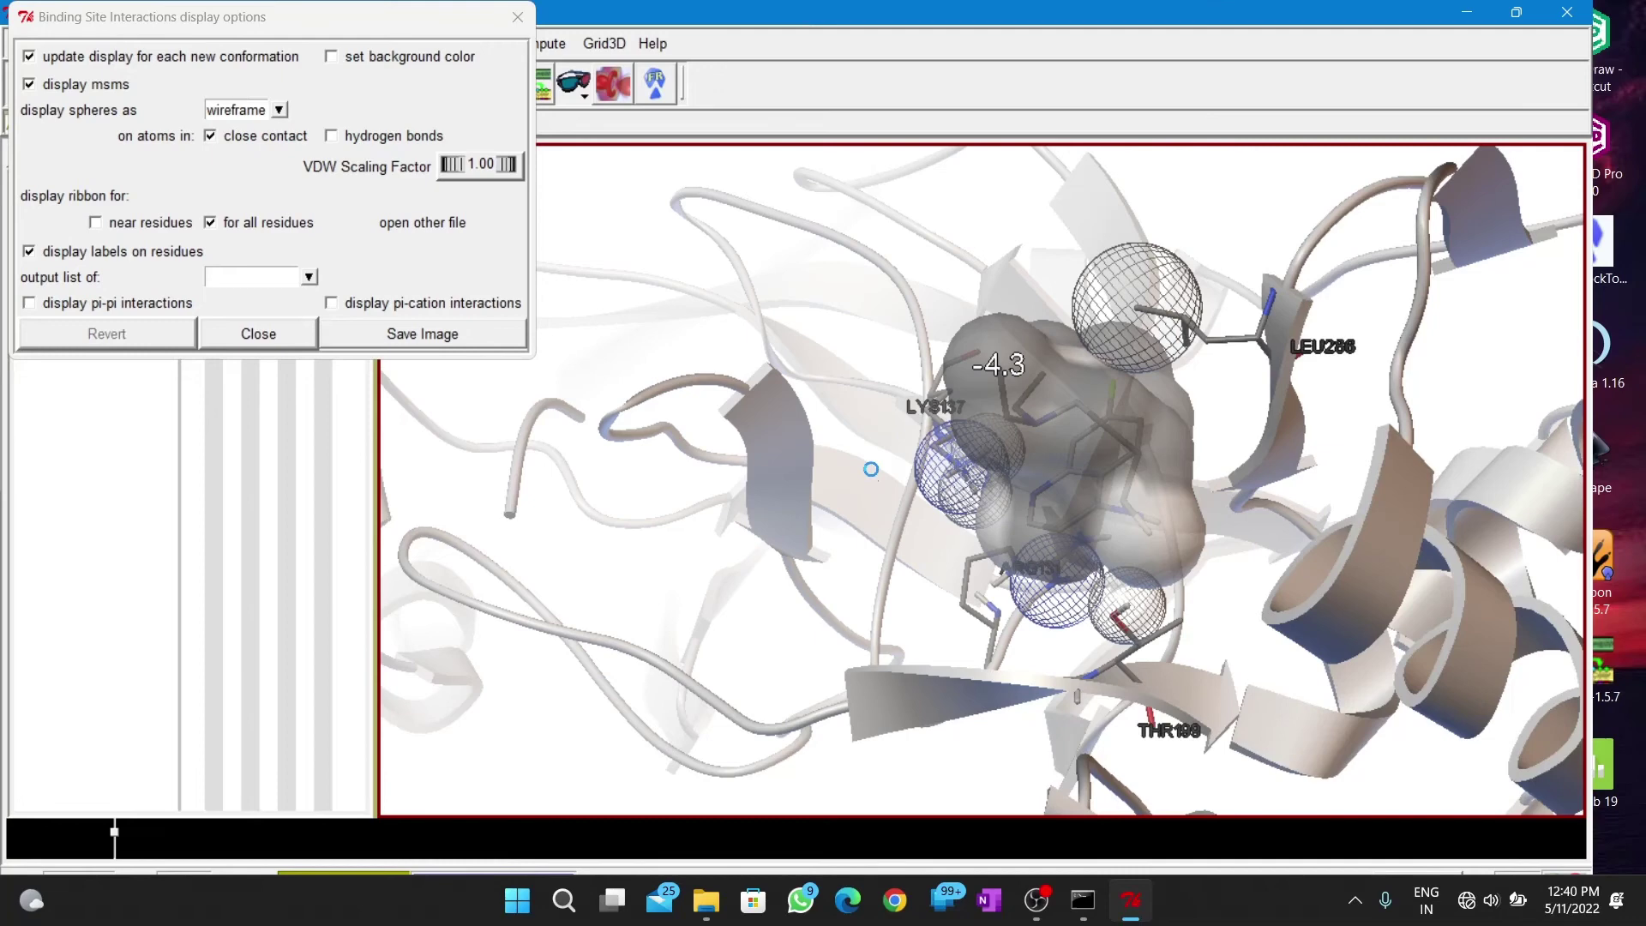
Find pose.png in the maximised Workspace folder and open it
click(704, 897)
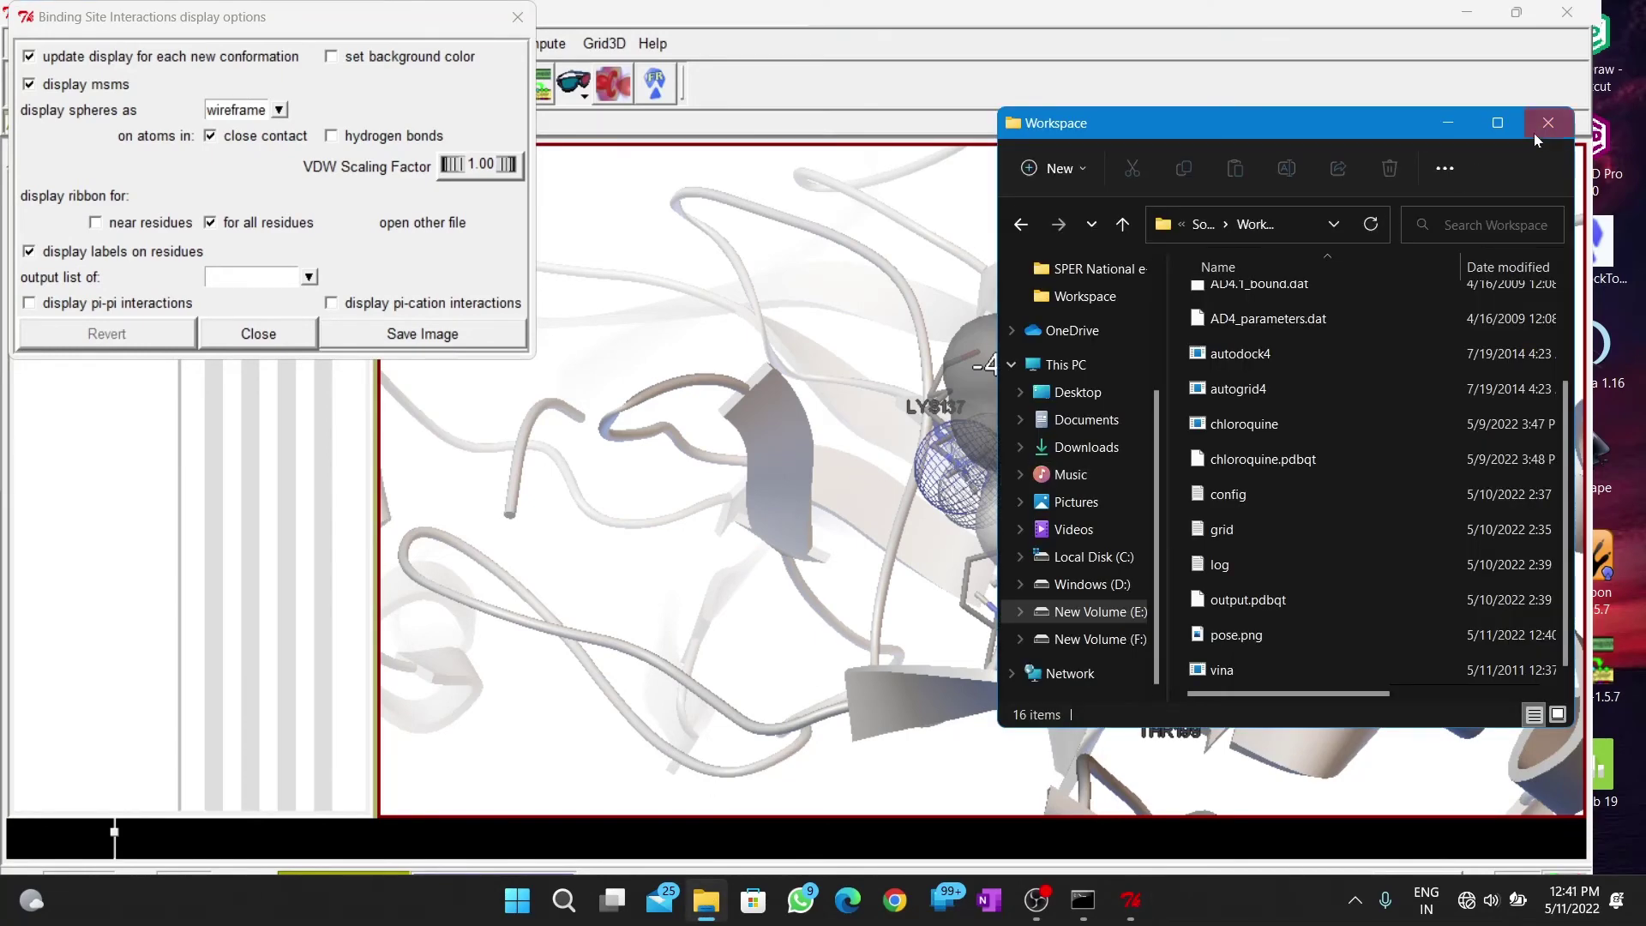
double_click(1503, 123)
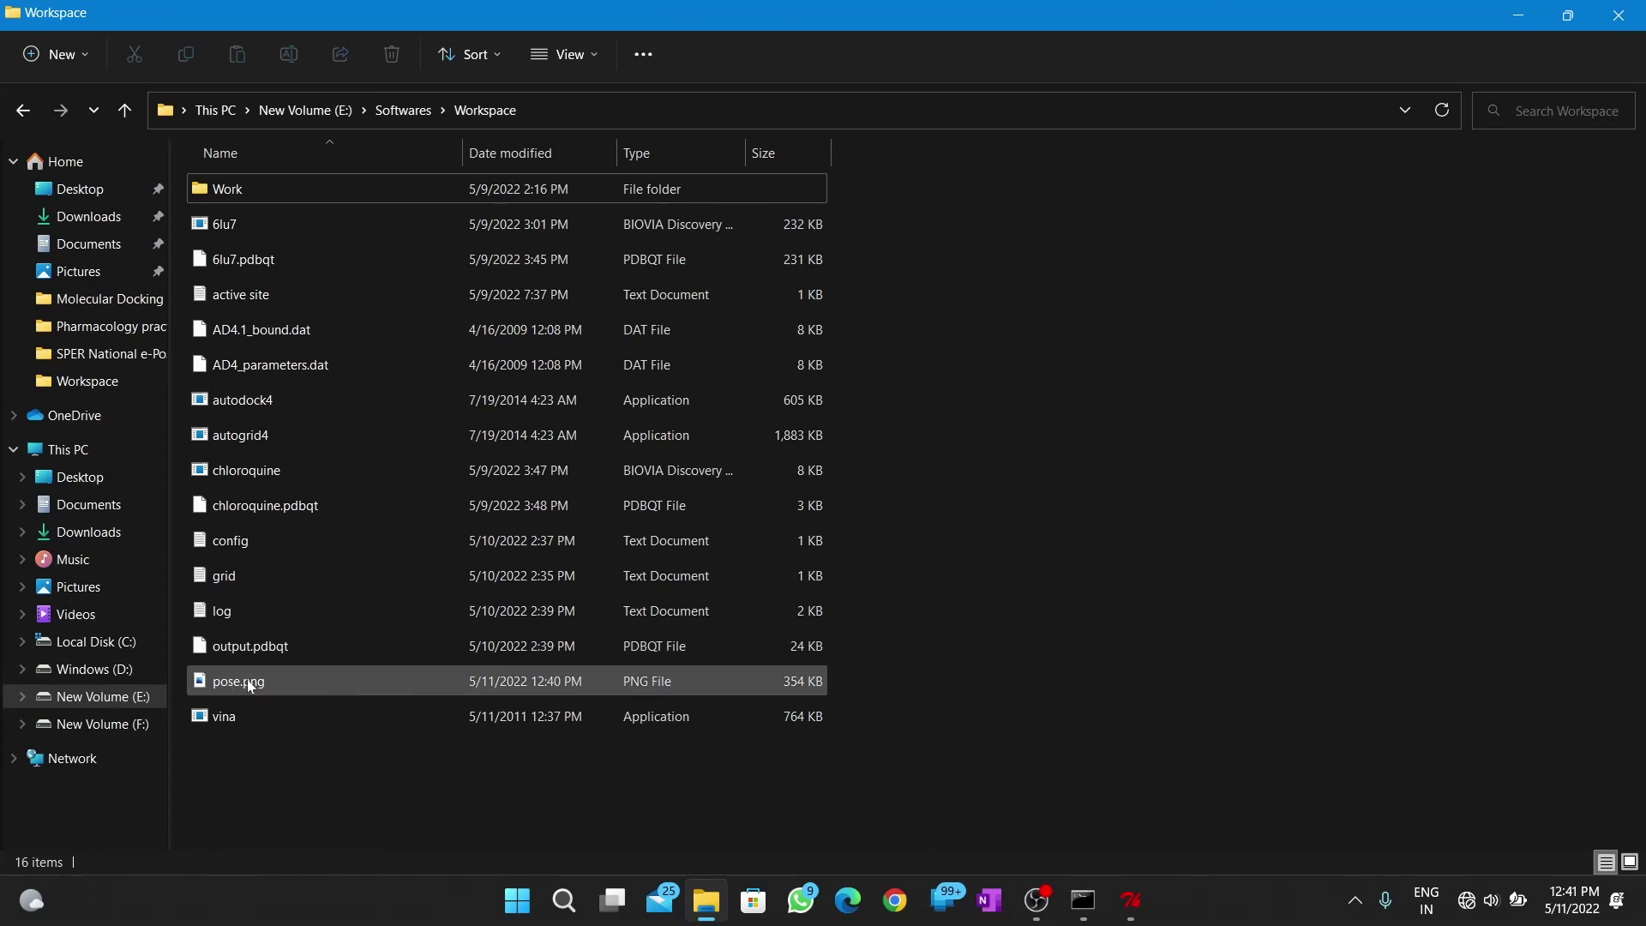
click(248, 679)
double_click(403, 678)
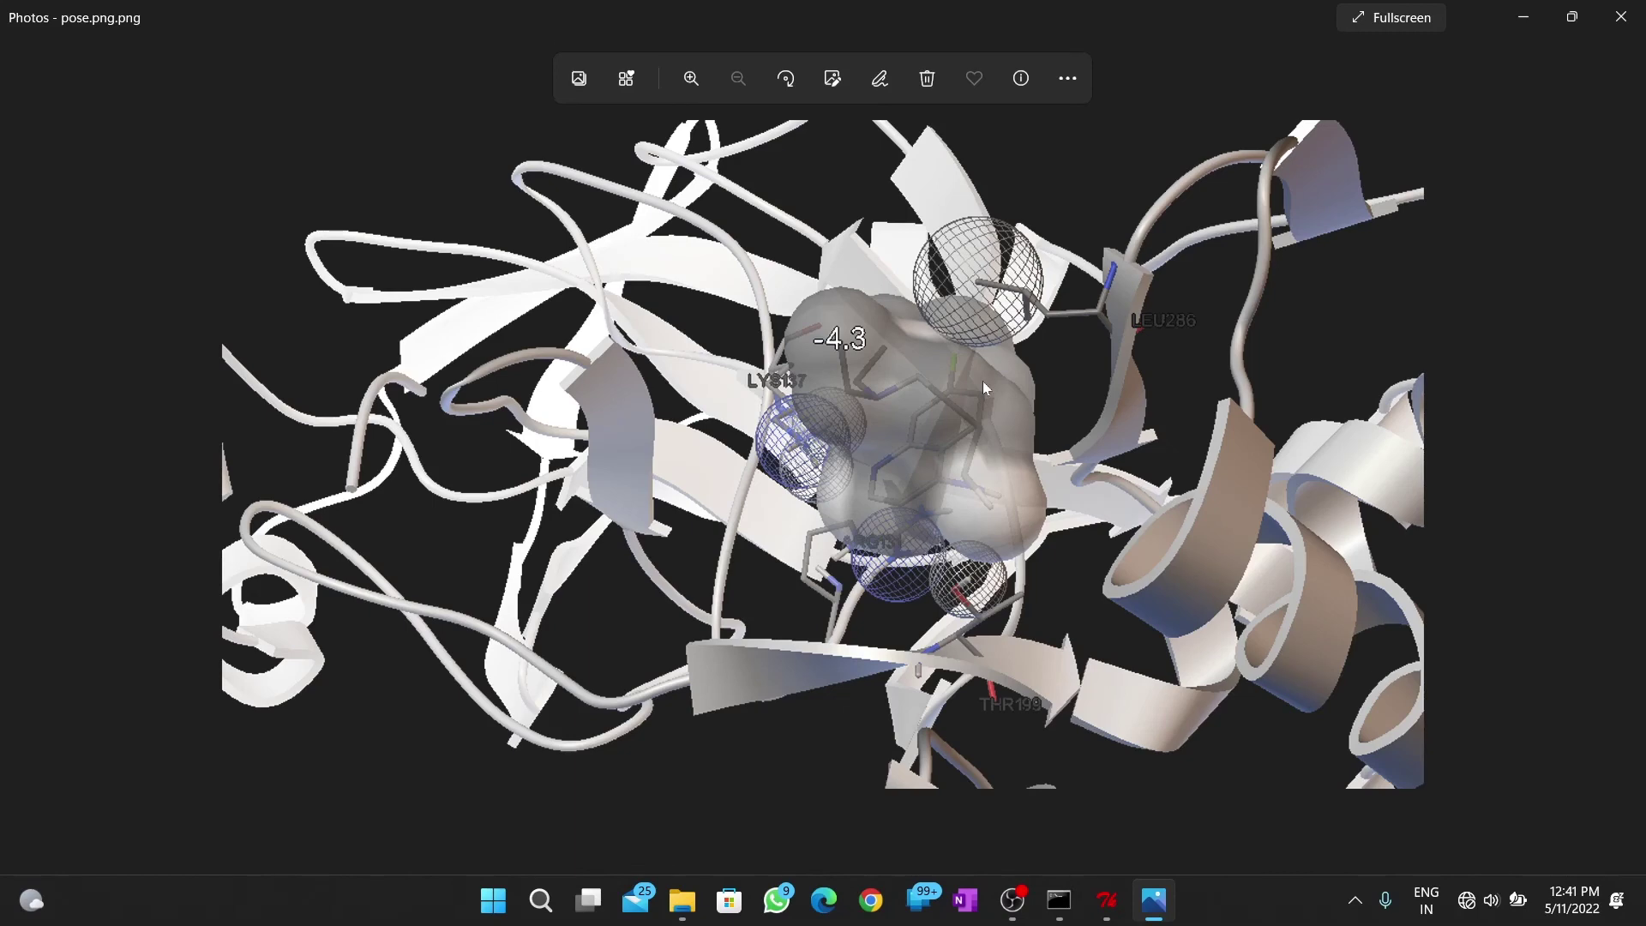
scroll(983, 381, up, 2)
scroll(982, 382, up, 2)
Pan the enlarged pose.png image to recentre the docked pose
drag(982, 389, 923, 411)
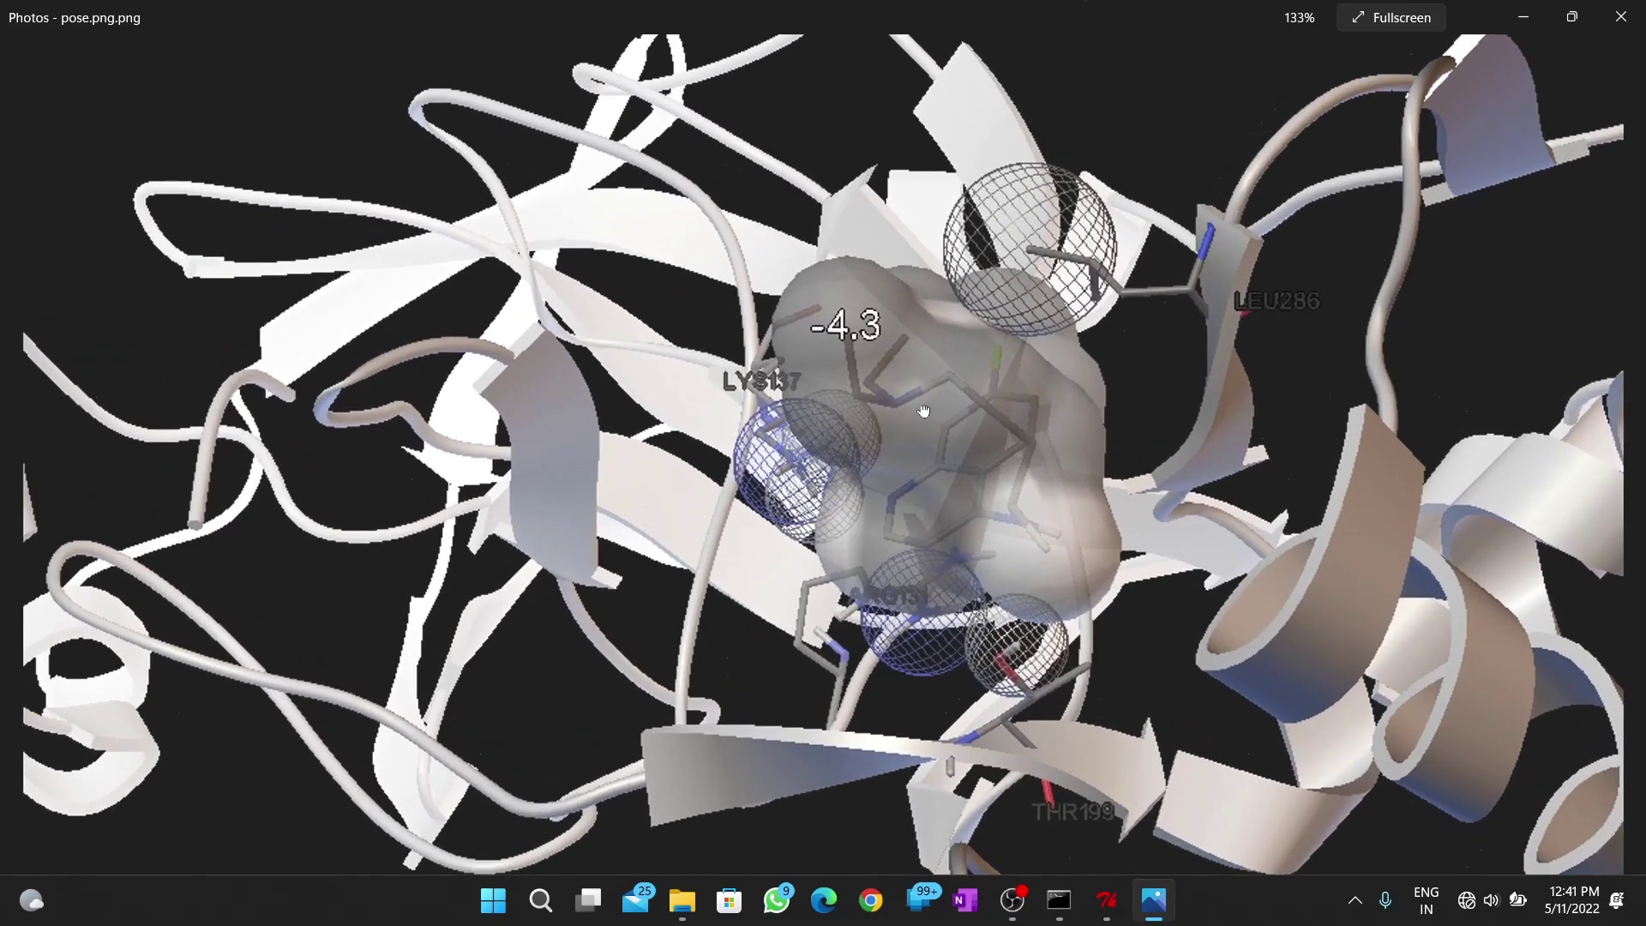